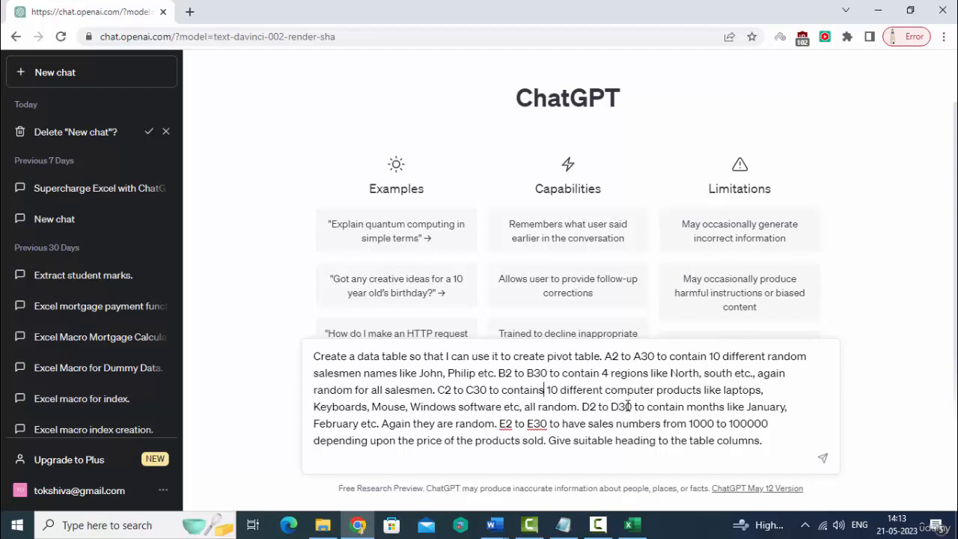
- Correct "contains" to "contain" in the data table prompt, submit it and review the generated sales table
key("BackSpace")
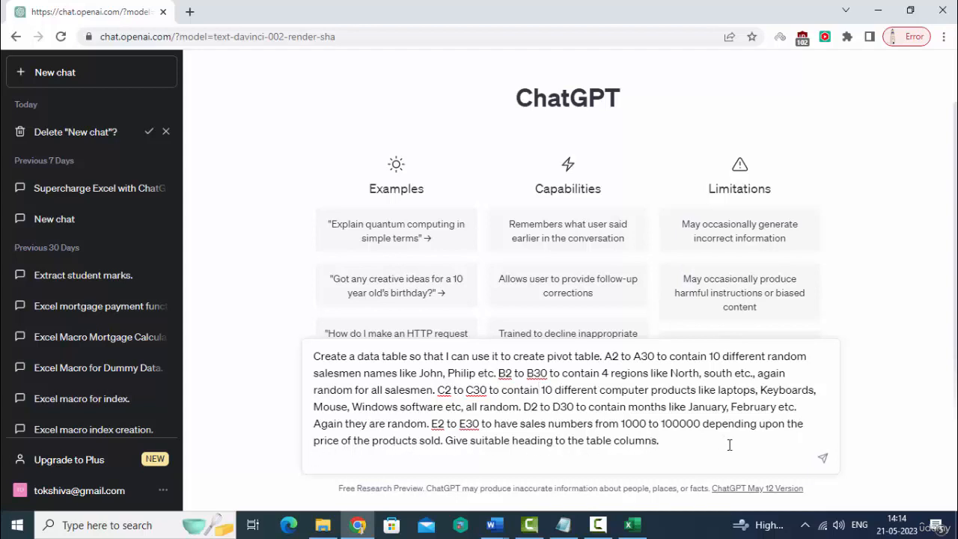
left_click(822, 457)
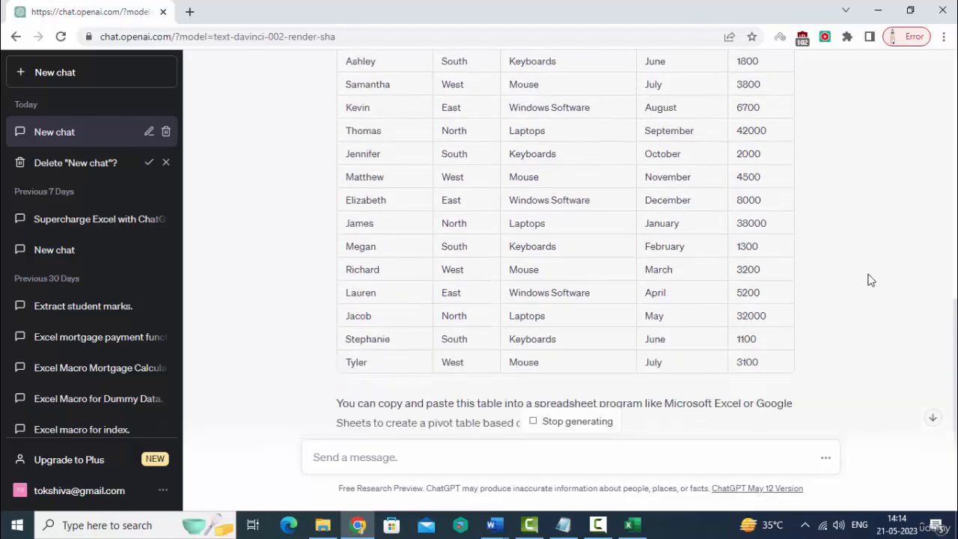
scroll(870, 280, "up", 10)
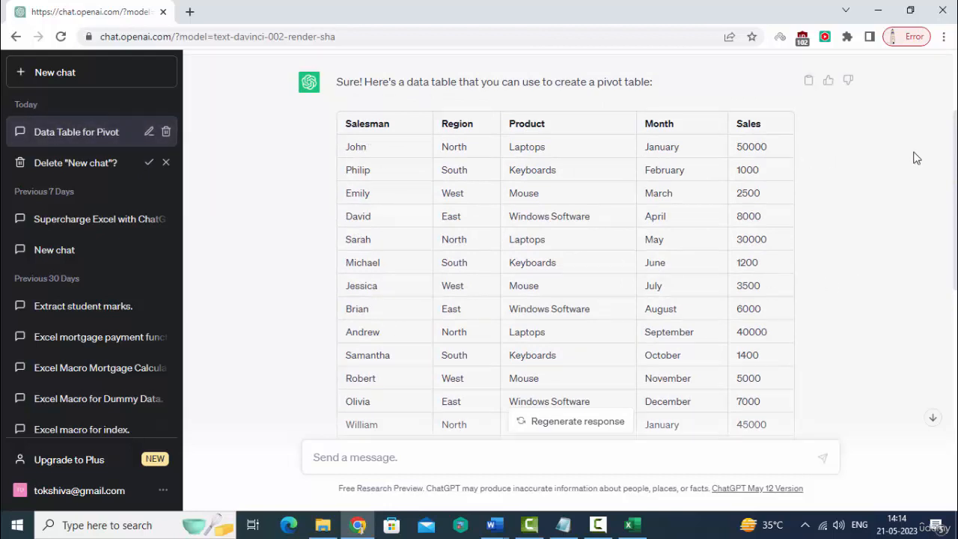
scroll(761, 269, "down", 7)
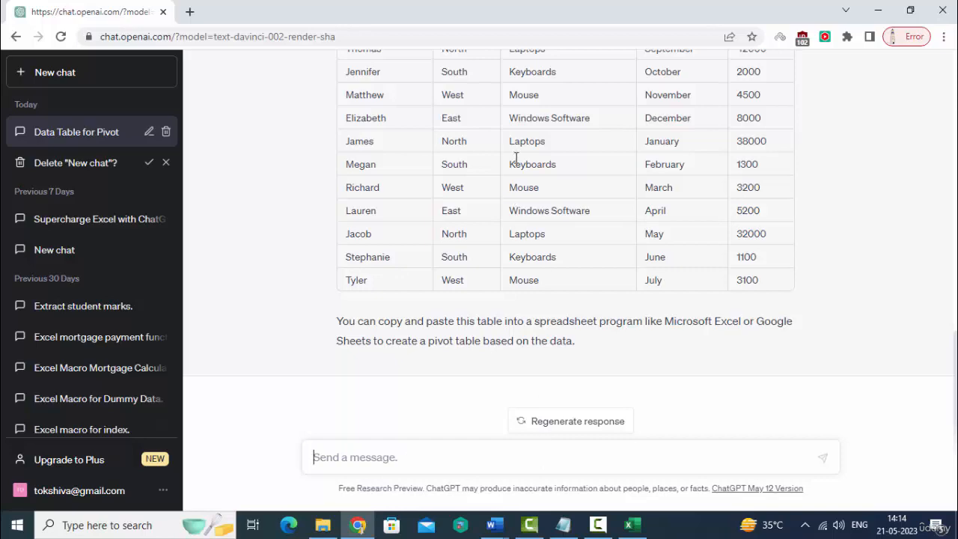
scroll(491, 245, "up", 9)
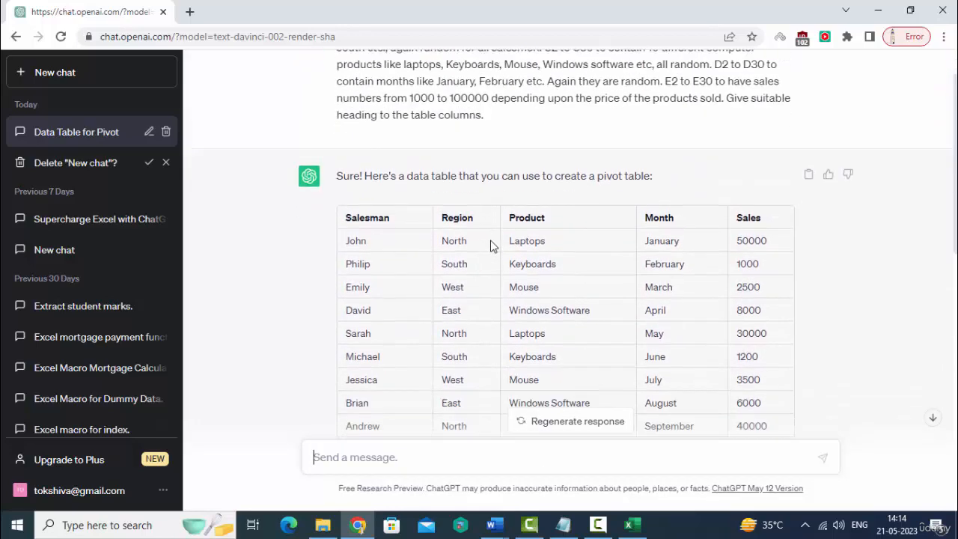
- Copy the entire generated table, headers included, switch to Excel and paste it at cell A1 of a new blank workbook
scroll(492, 246, "down", 1)
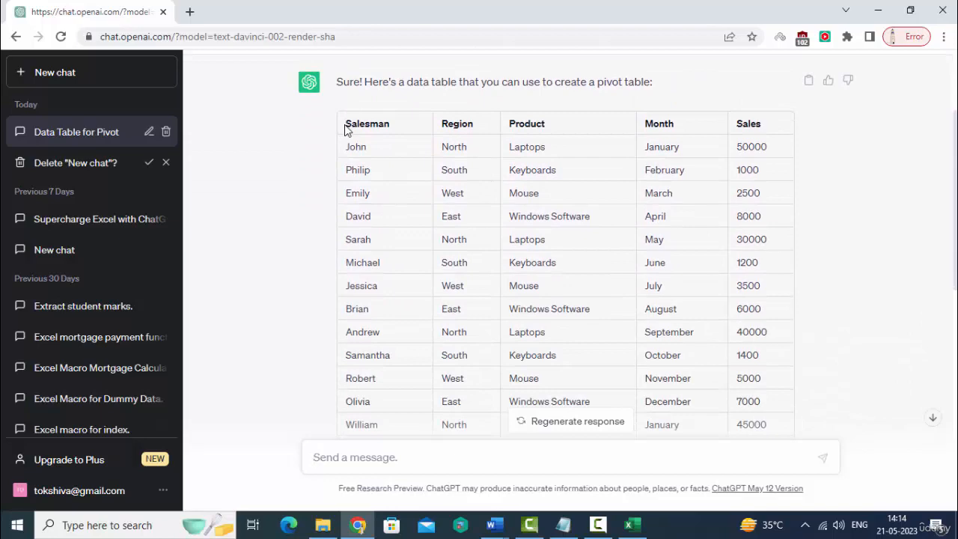
left_click_drag(347, 124, 759, 307)
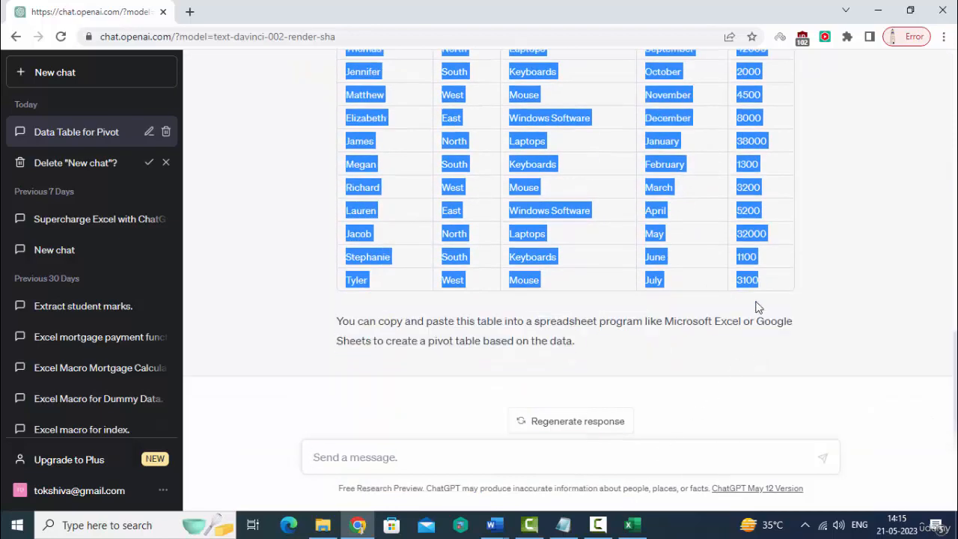
left_click(631, 525)
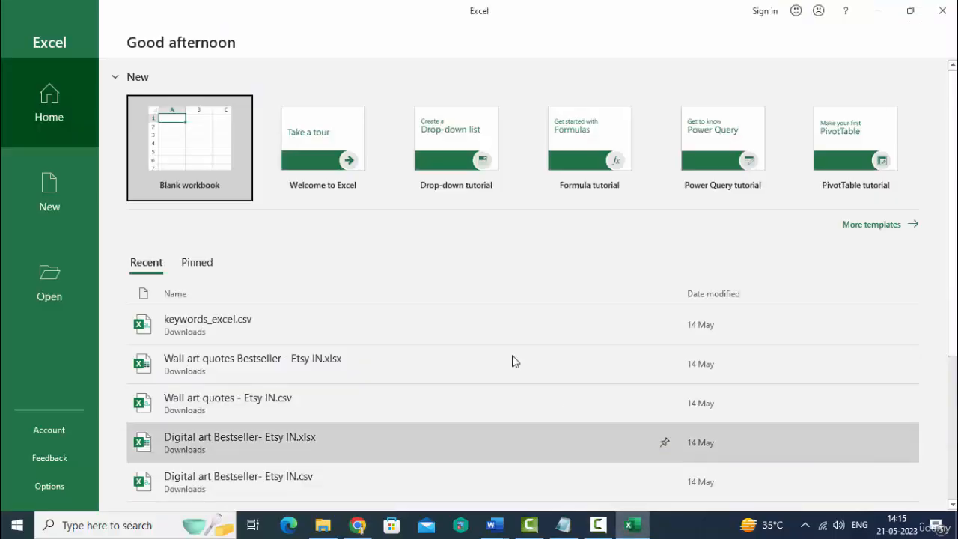
left_click(203, 159)
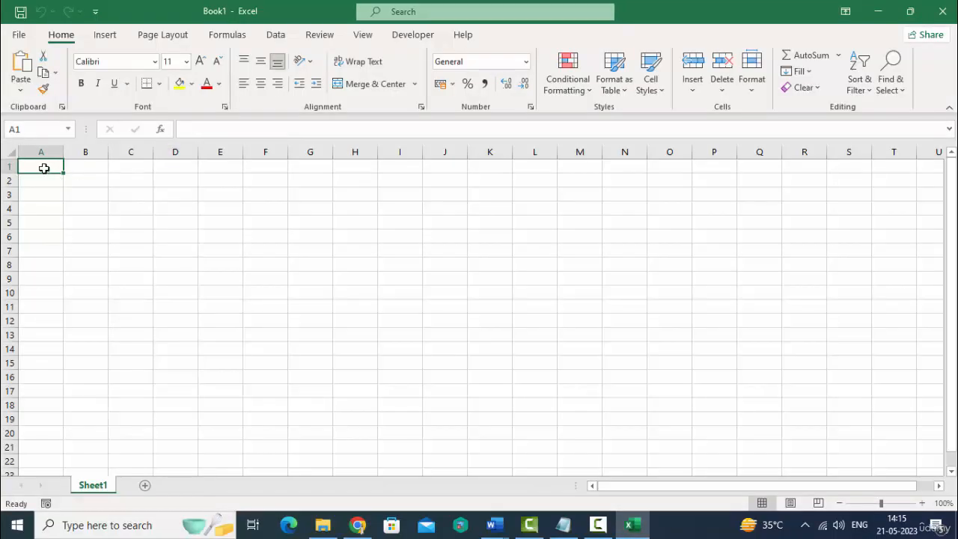
right_click(44, 168)
left_click(100, 206)
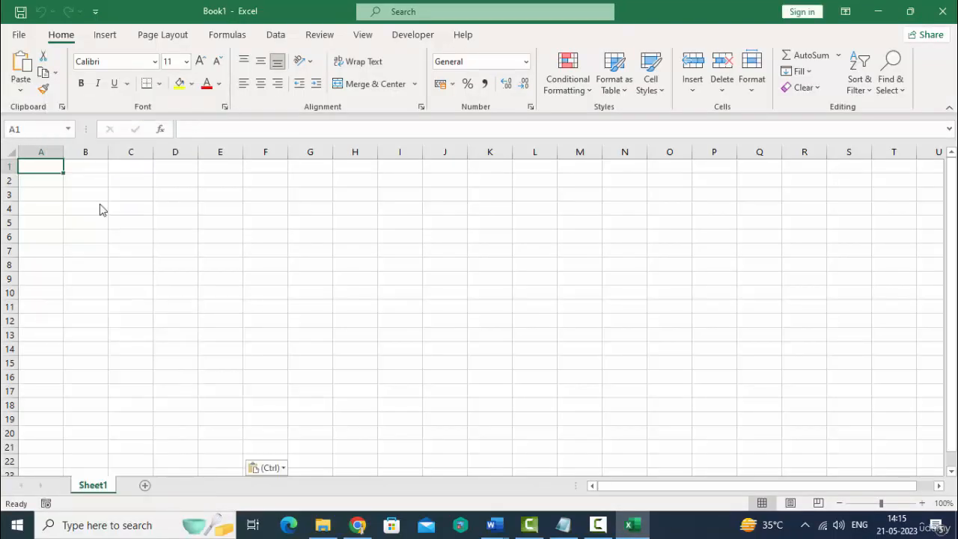
- Widen all the worksheet columns uniformly so that the salesmen's names fit
left_click(9, 153)
left_click_drag(66, 152, 75, 155)
left_click(309, 222)
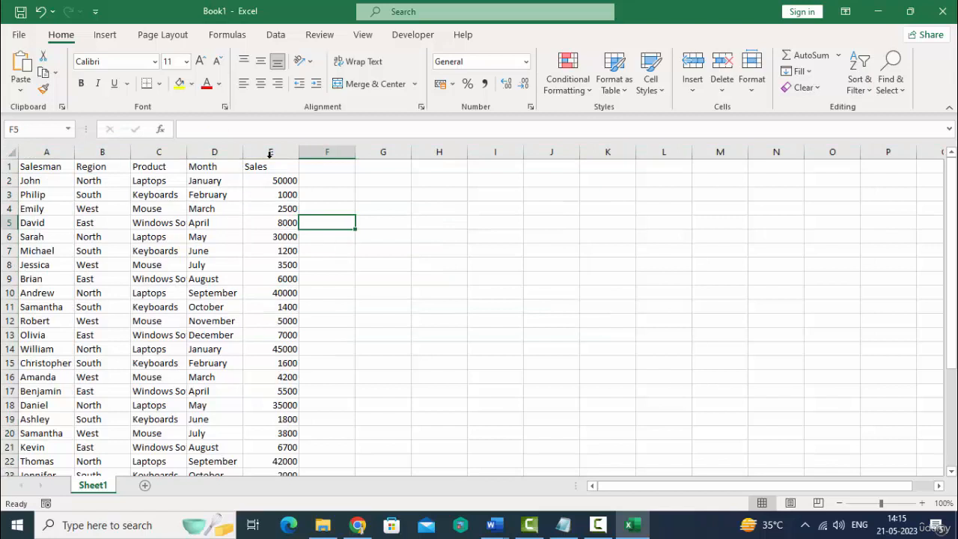
- Make the header cells A1:E1 bold
left_click_drag(257, 166, 3, 165)
key("ctrl+b")
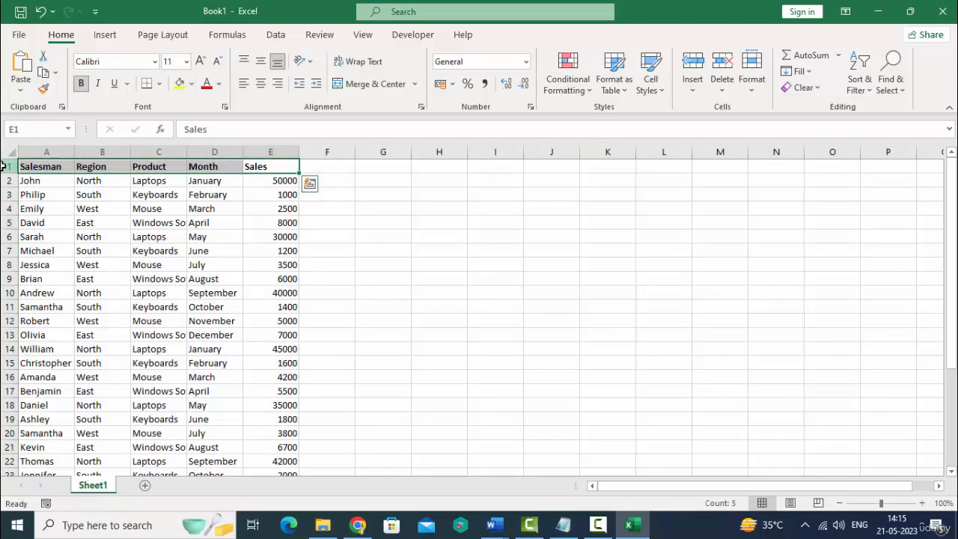
left_click(42, 264)
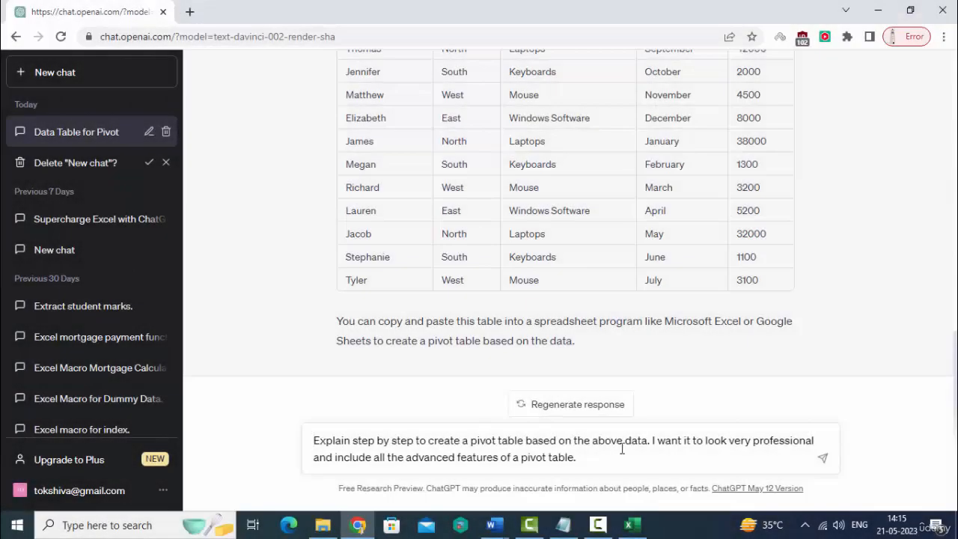
- Submit the ChatGPT prompt requesting step-by-step instructions for a professional pivot table with all advanced features, and review the reply
left_click(823, 457)
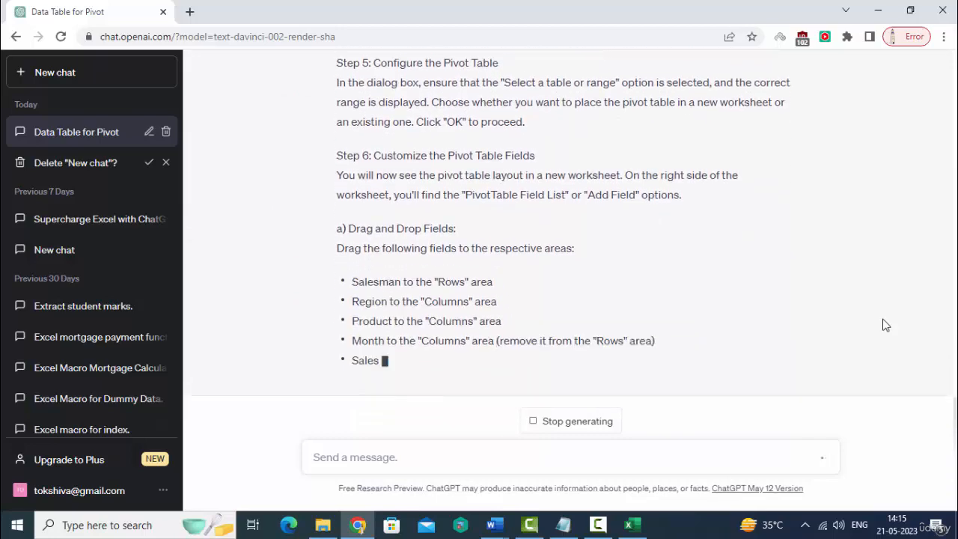
scroll(558, 183, "up", 2)
scroll(558, 180, "up", 5)
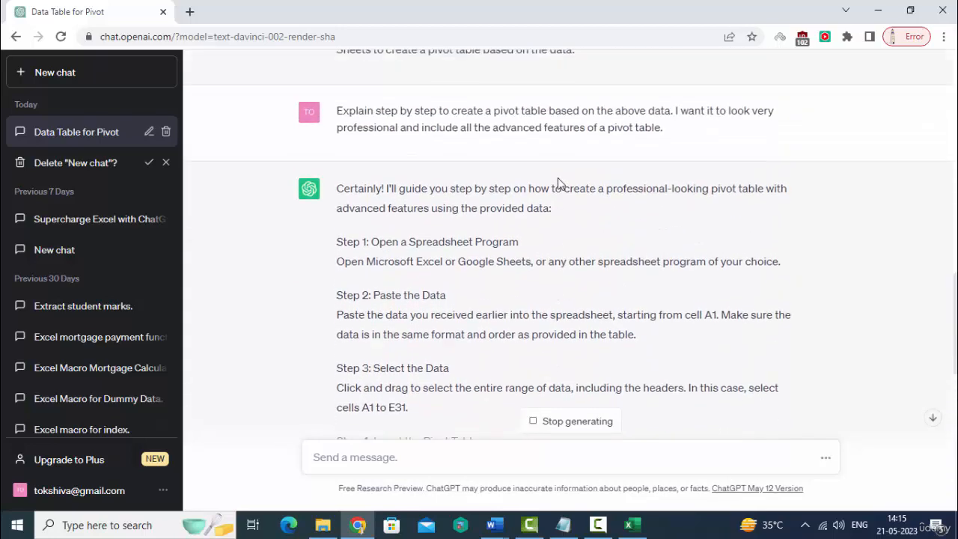
scroll(558, 180, "down", 10)
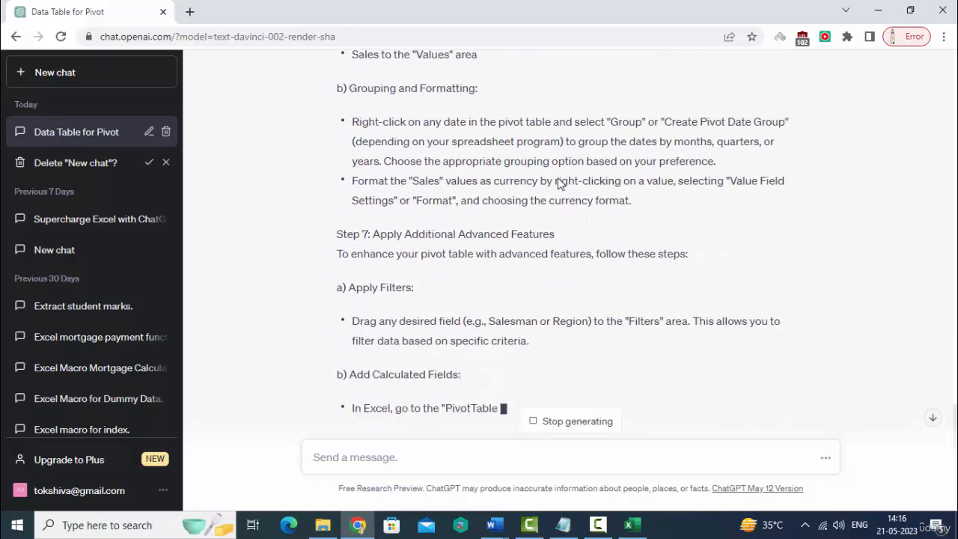
scroll(558, 179, "down", 1)
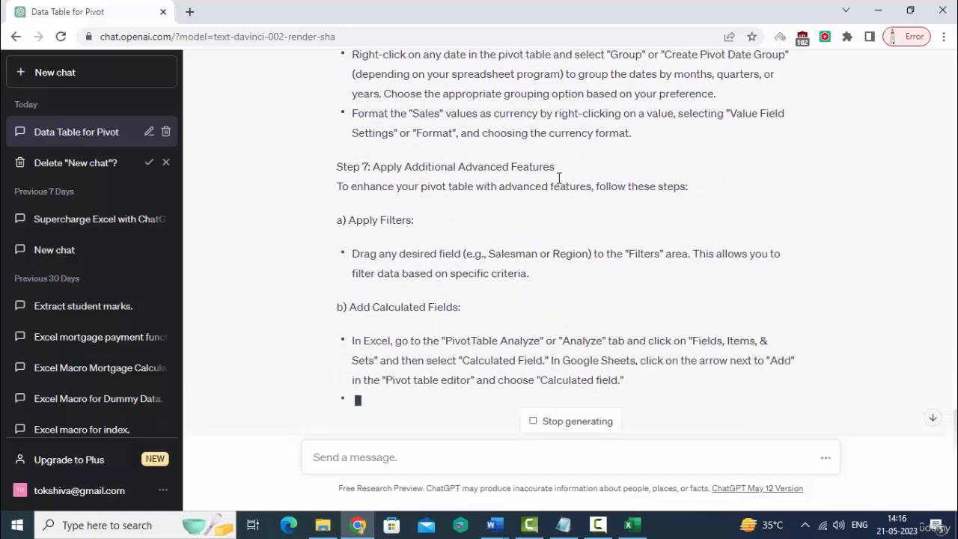
scroll(558, 180, "down", 1)
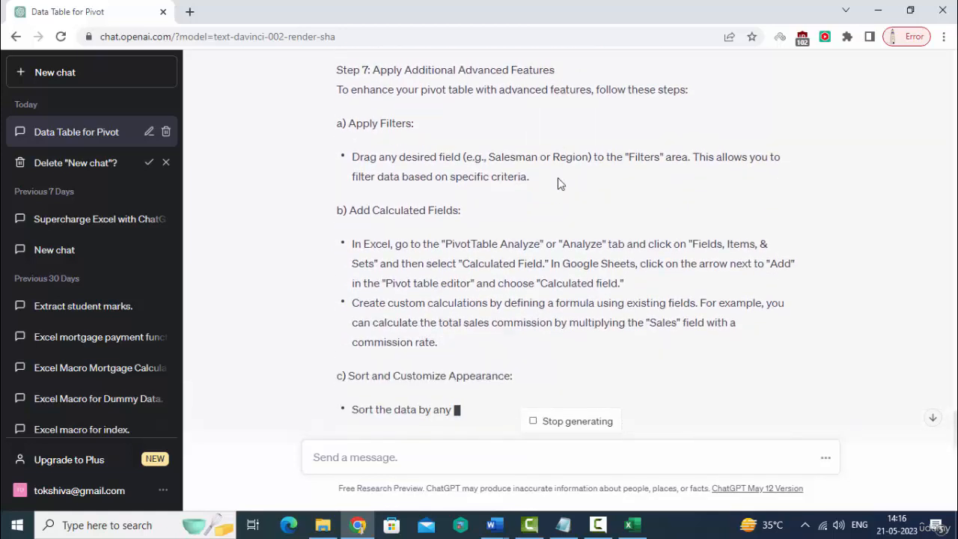
scroll(560, 183, "up", 10)
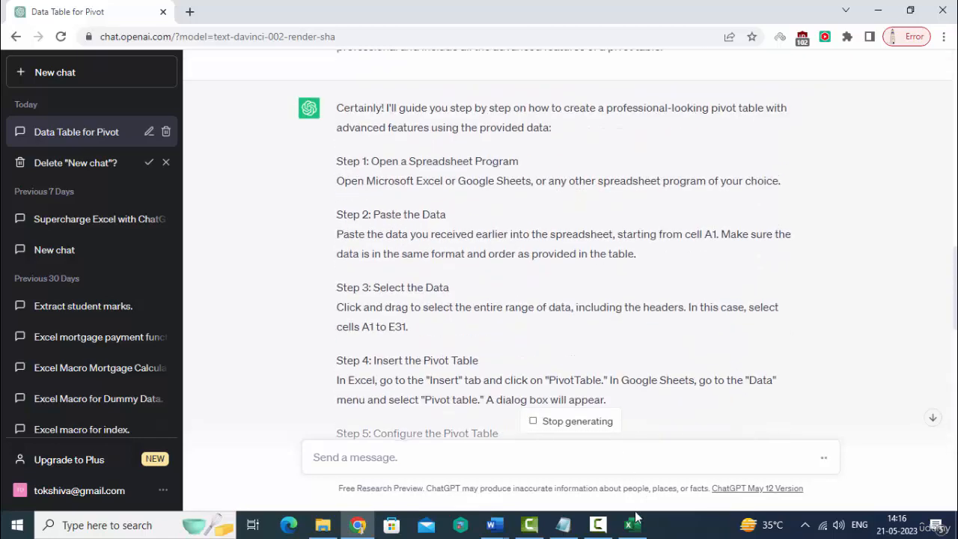
- Switch to Excel and create a PivotTable on a new worksheet from the data range A1:E32
left_click(633, 522)
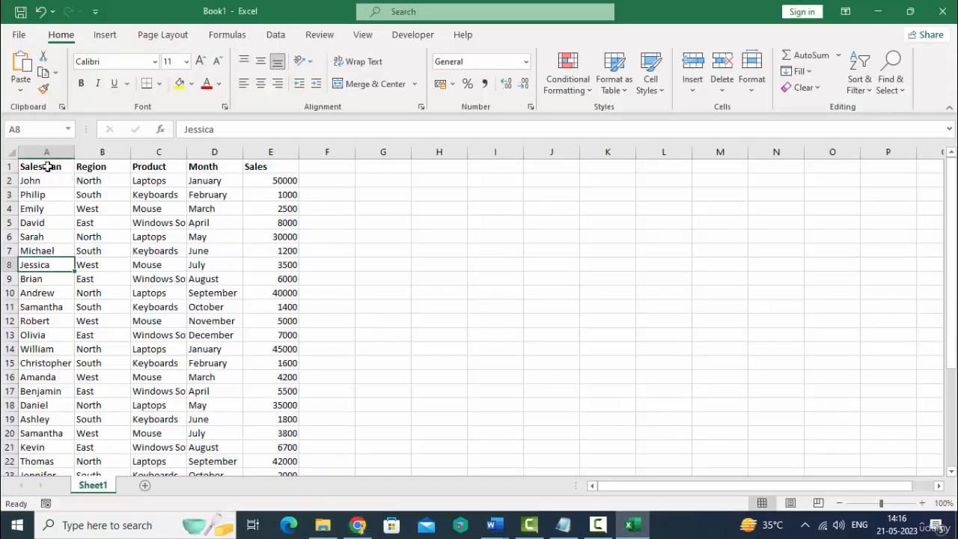
left_click_drag(47, 166, 267, 166)
key("ctrl+shift+Down")
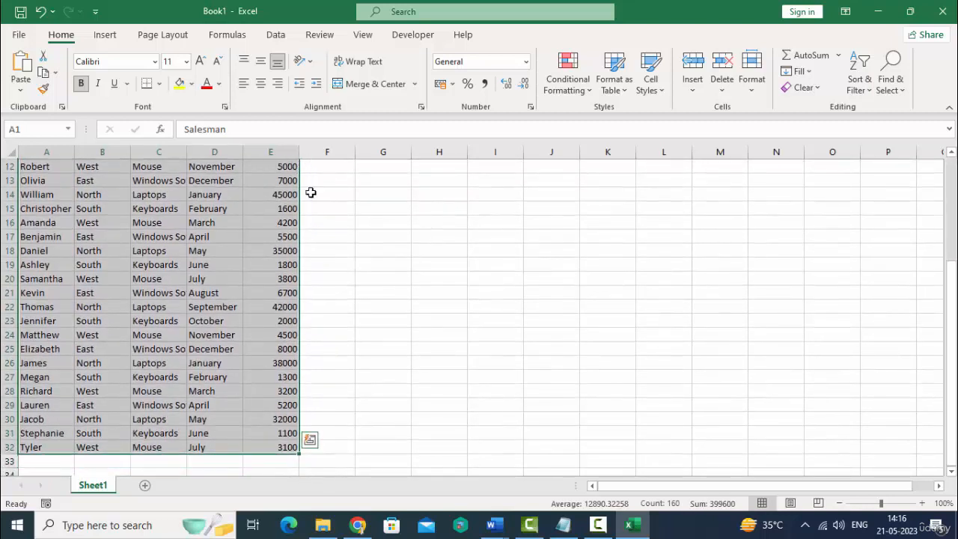
left_click(105, 35)
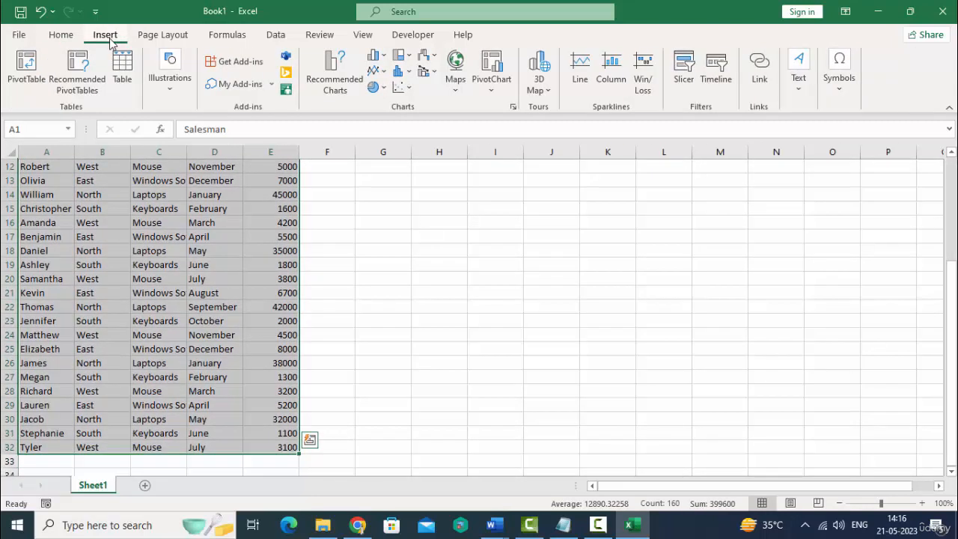
left_click(26, 65)
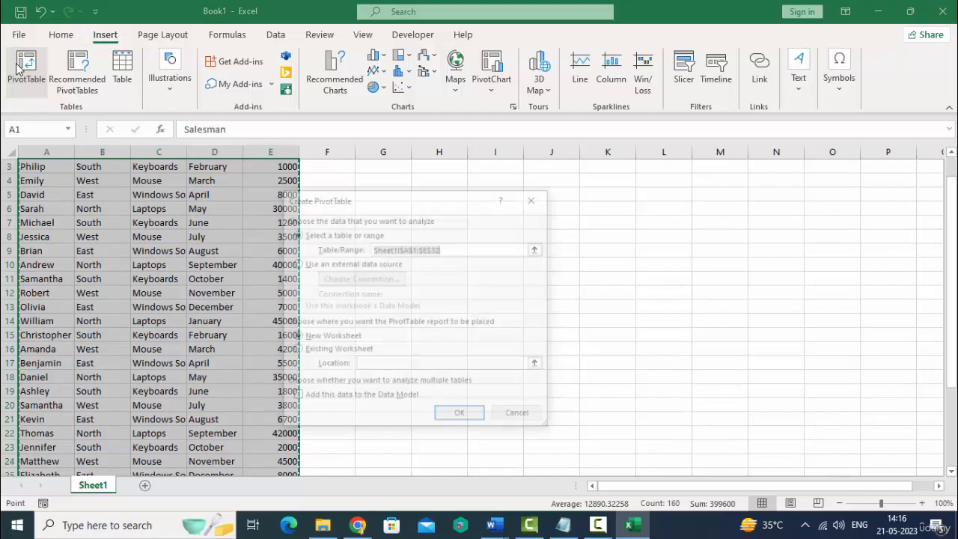
left_click(458, 417)
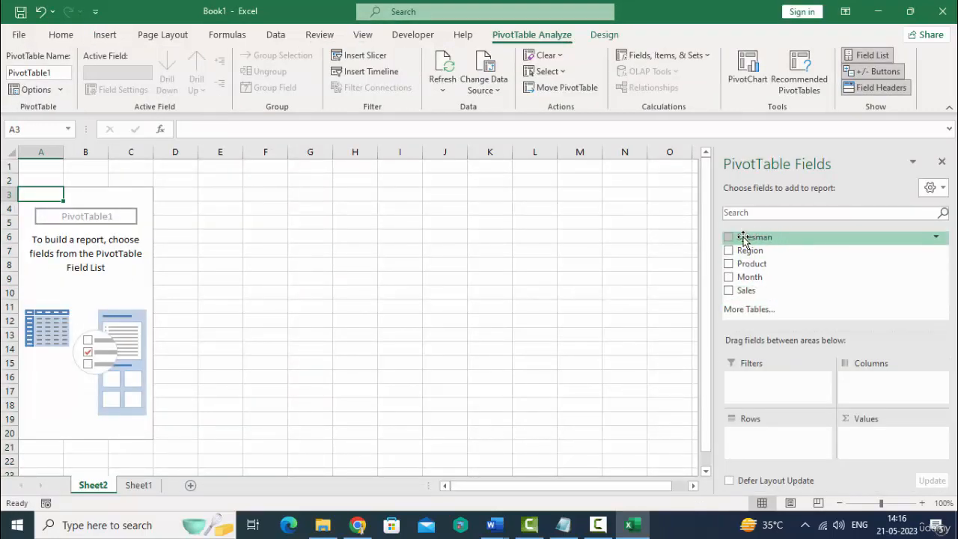
- Add the Salesman field to the PivotTable's Rows area, with Region beneath it
left_click_drag(752, 238, 770, 444)
scroll(71, 329, "down", 5)
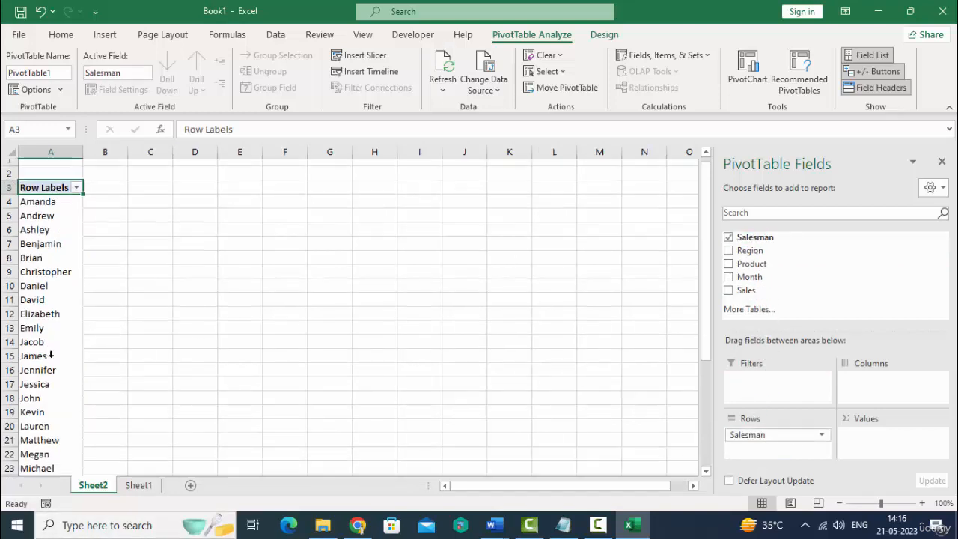
scroll(51, 351, "up", 5)
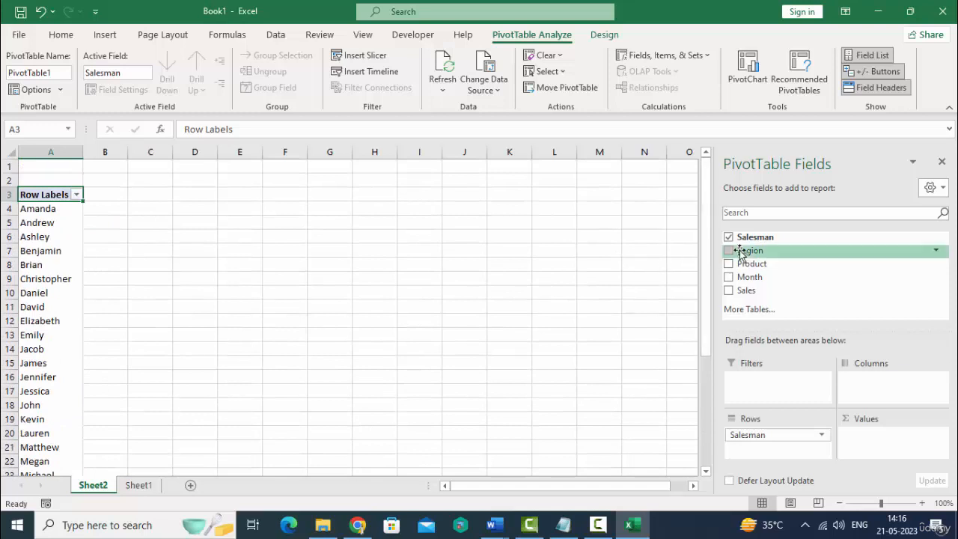
left_click_drag(748, 256, 782, 451)
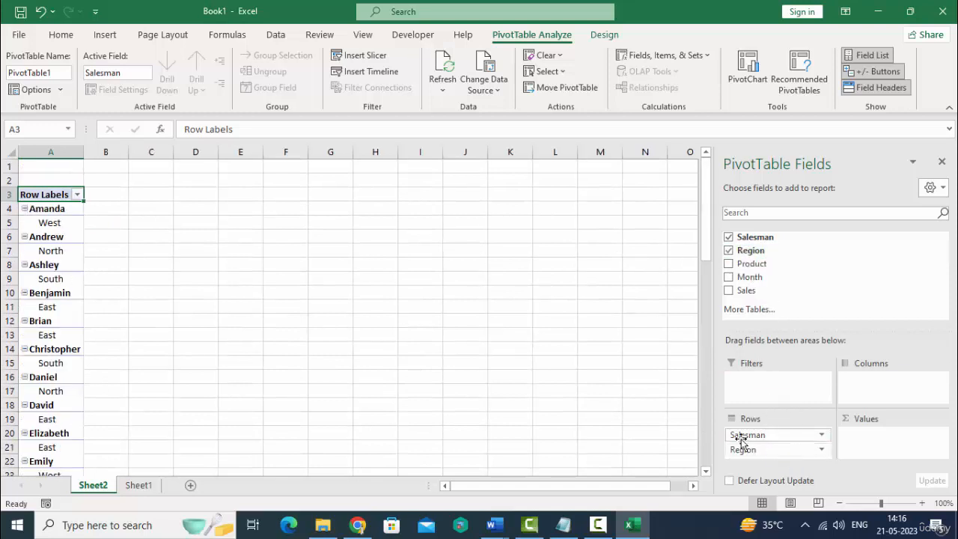
scroll(151, 285, "down", 4)
scroll(152, 286, "up", 4)
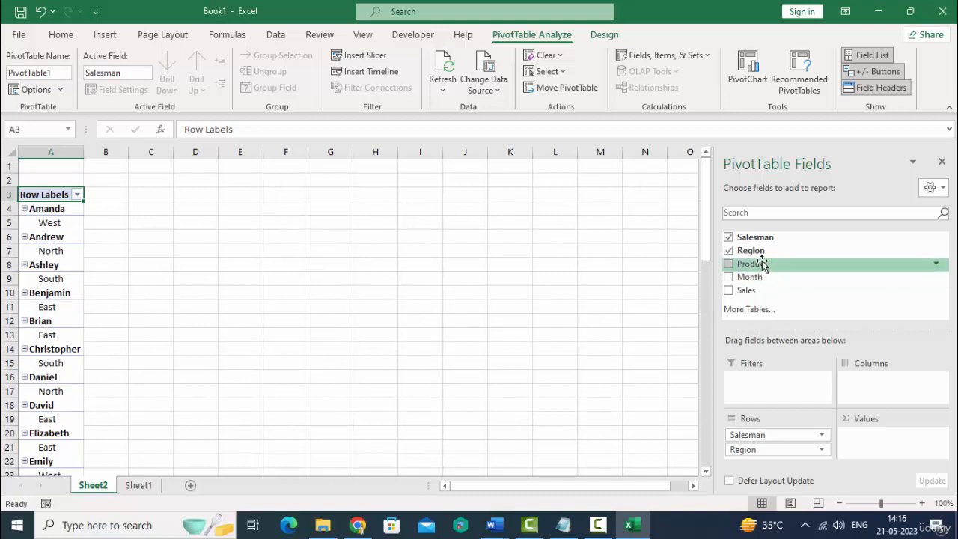
- Add Product as the PivotTable's report filter and check its available filter items
left_click_drag(757, 263, 771, 382)
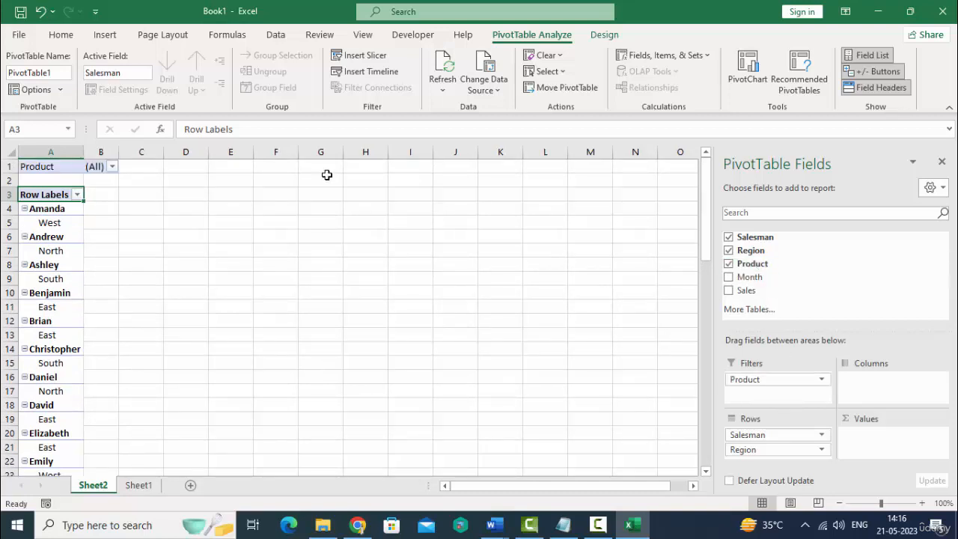
left_click(111, 167)
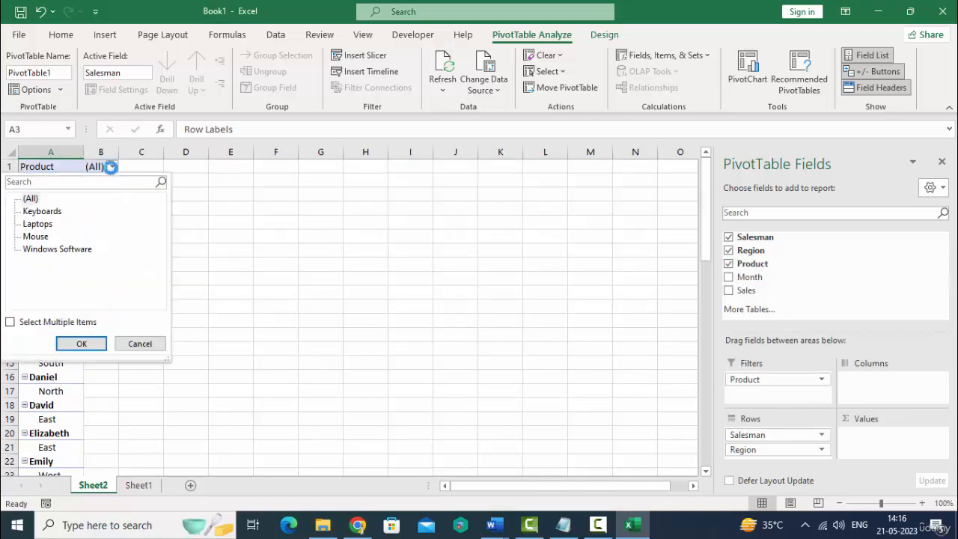
left_click(111, 167)
- Place Month in the PivotTable's Columns area and Sales in its Values area, and look through the completed report
left_click_drag(748, 277, 881, 391)
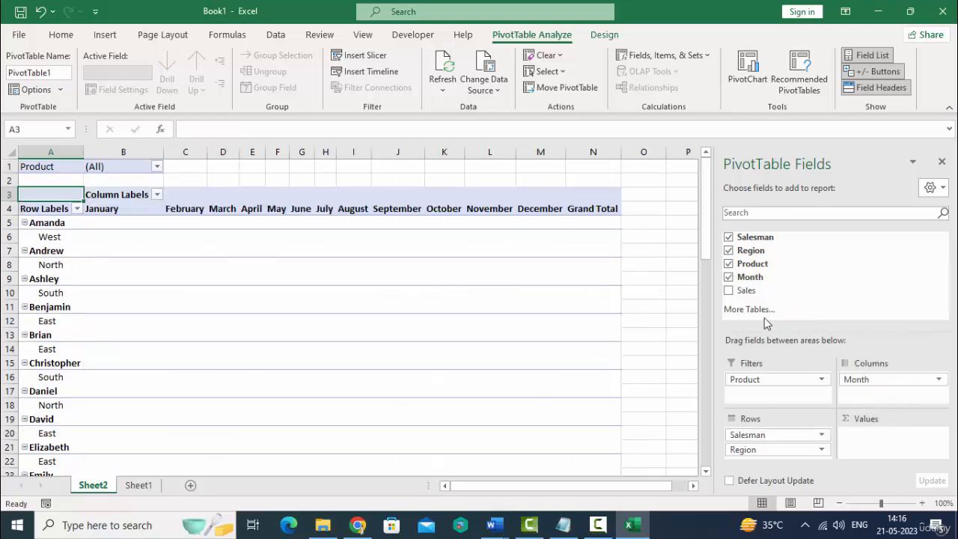
left_click_drag(740, 291, 879, 436)
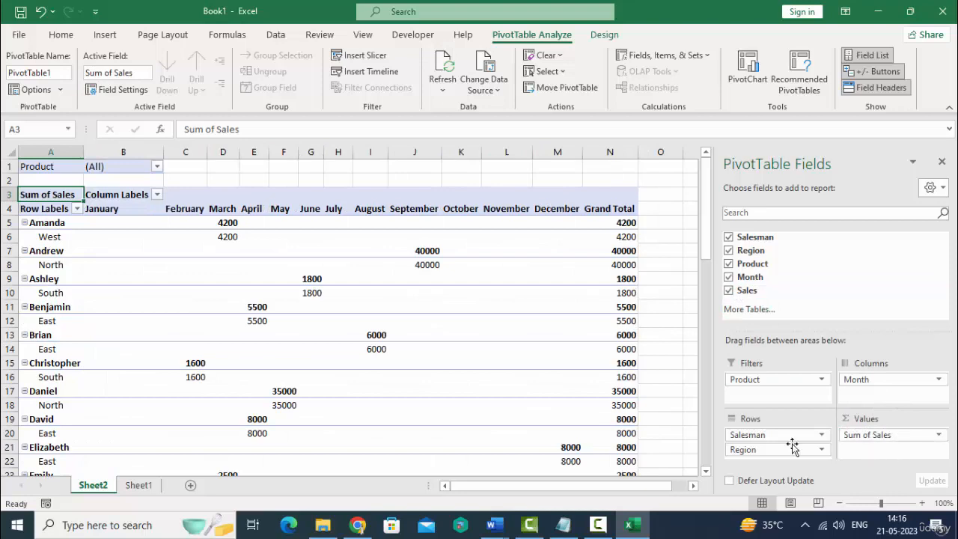
scroll(684, 301, "down", 15)
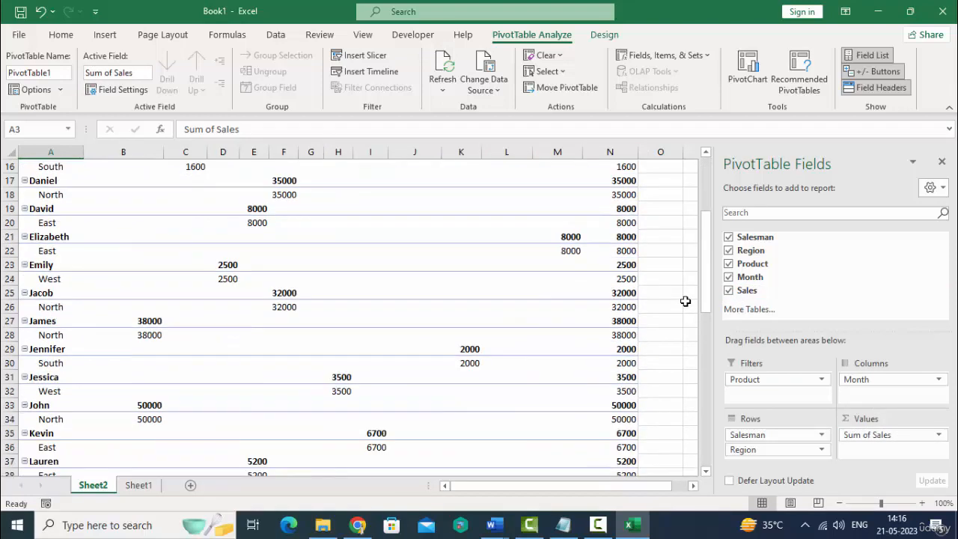
scroll(684, 300, "down", 4)
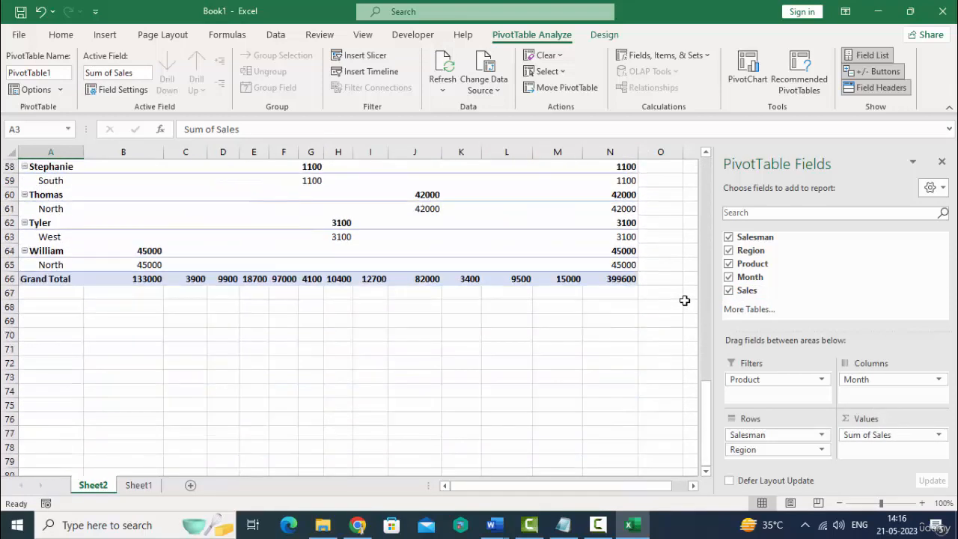
scroll(685, 301, "up", 15)
scroll(685, 301, "up", 4)
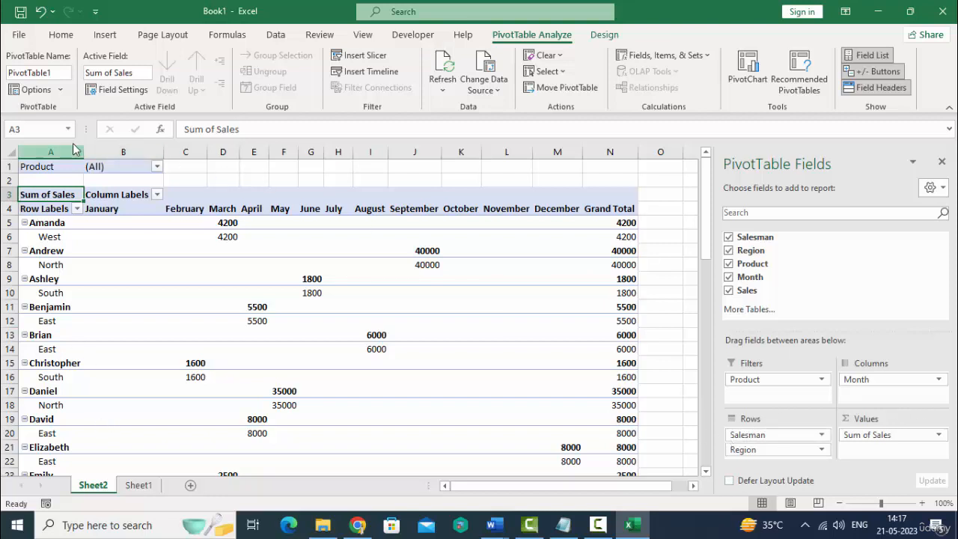
- Swap Product and Salesman in the PivotTable so Salesman is the report filter and Product sits above Region in Rows, checking the filter lists
left_click(156, 167)
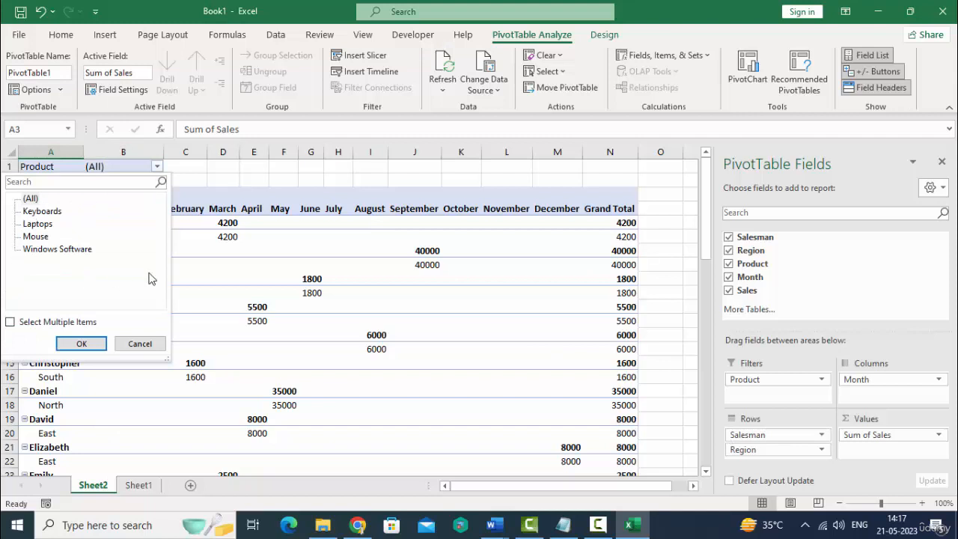
key("Escape")
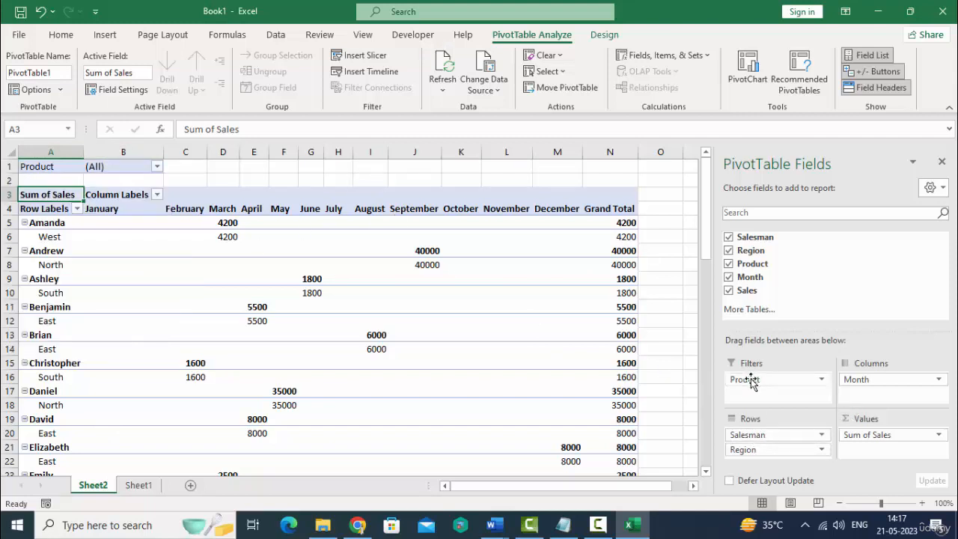
mouse_move(755, 379)
left_mouse_down()
mouse_move(748, 432)
mouse_move(770, 435)
mouse_move(758, 382)
left_mouse_up()
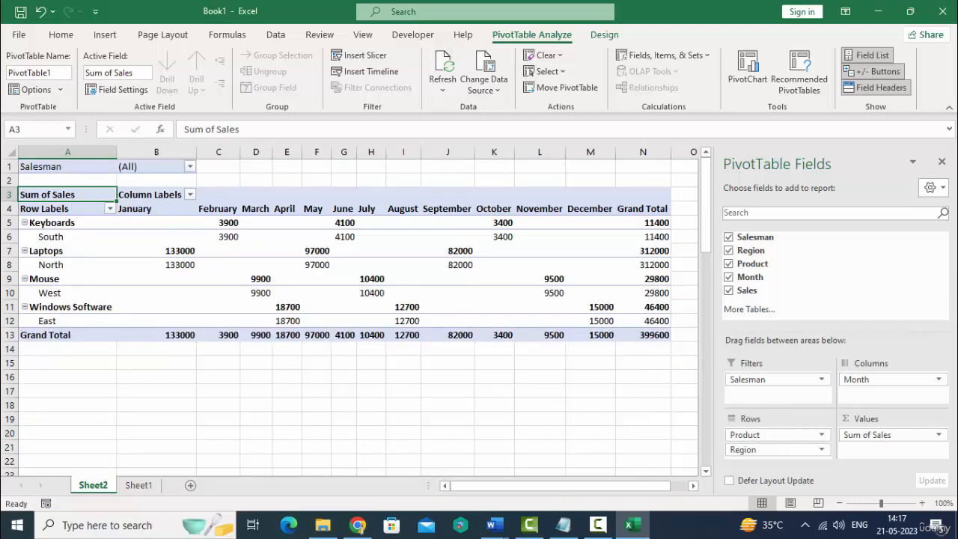
left_click(191, 166)
left_click(192, 166)
- Rearrange the PivotTable with Month in the Rows area and Region above Product in the Columns area, and look over the report
left_click_drag(752, 436, 898, 380)
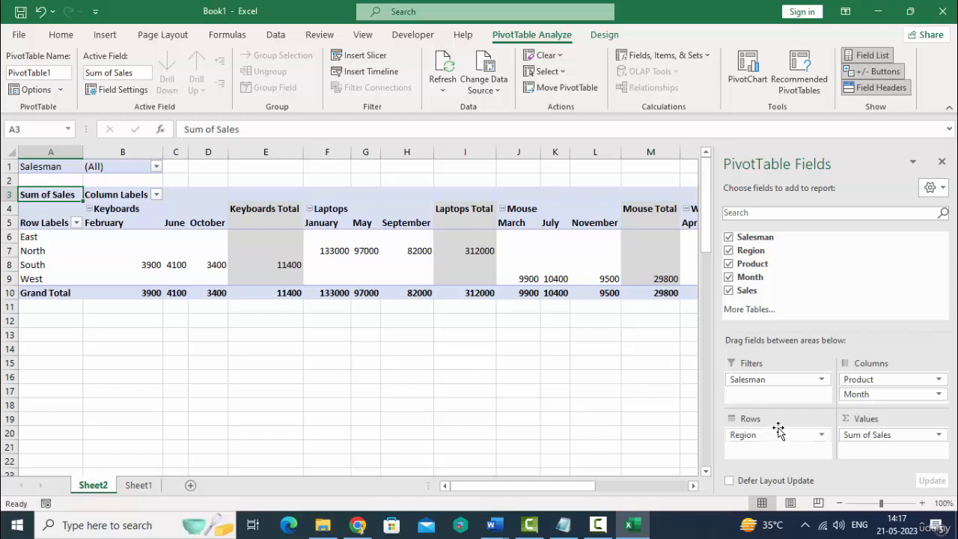
left_click_drag(870, 394, 876, 375)
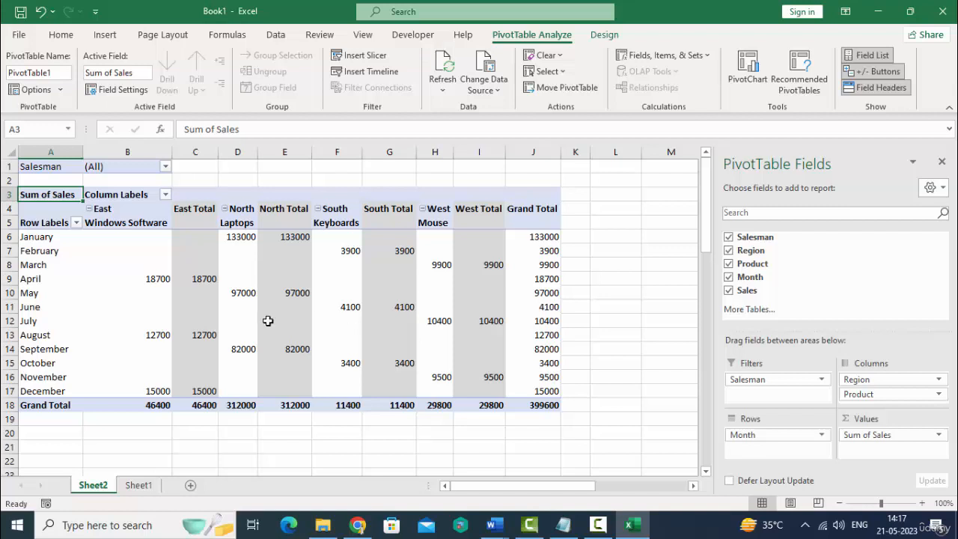
scroll(229, 364, "down", 3)
scroll(229, 364, "up", 3)
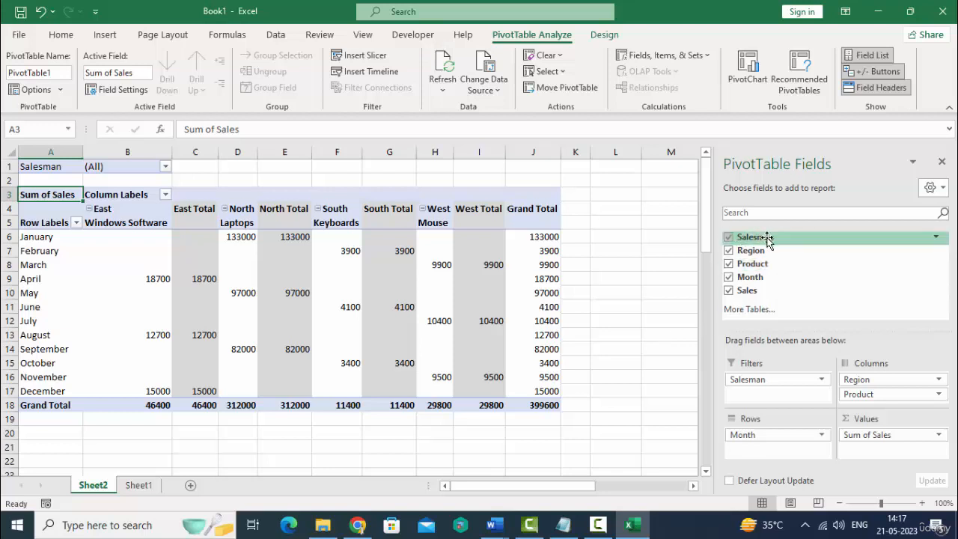
- Add slicers for the Salesman, Region, Product and Month fields to the PivotTable
right_click(793, 239)
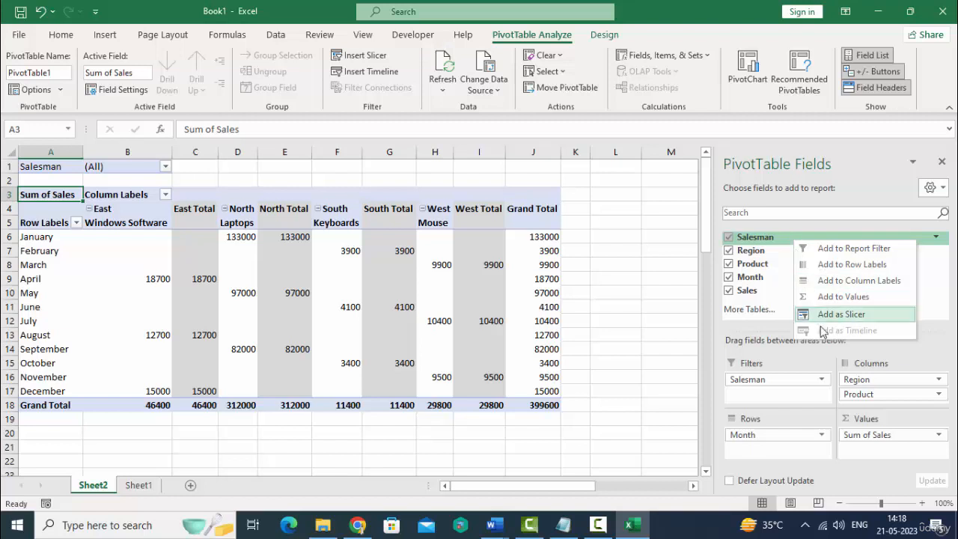
left_click(842, 315)
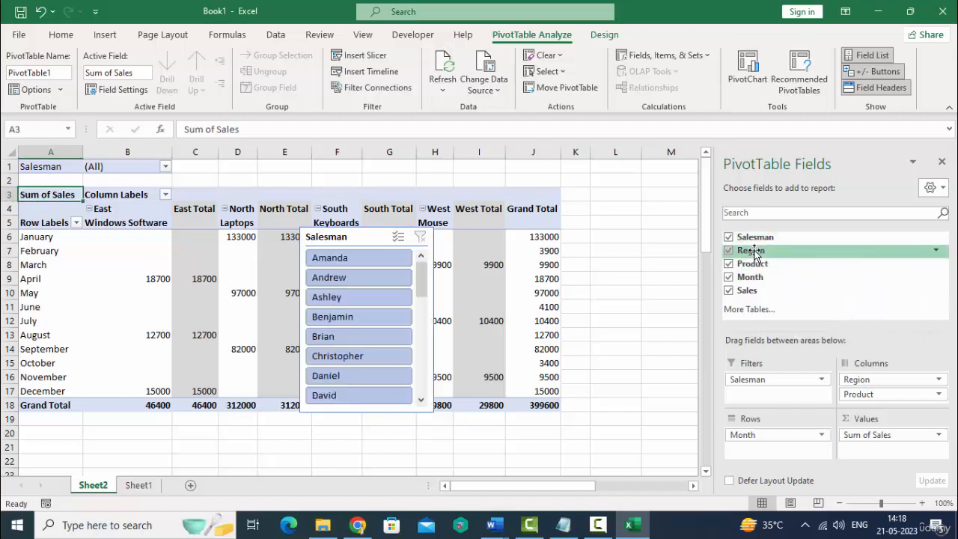
right_click(753, 253)
left_click(801, 324)
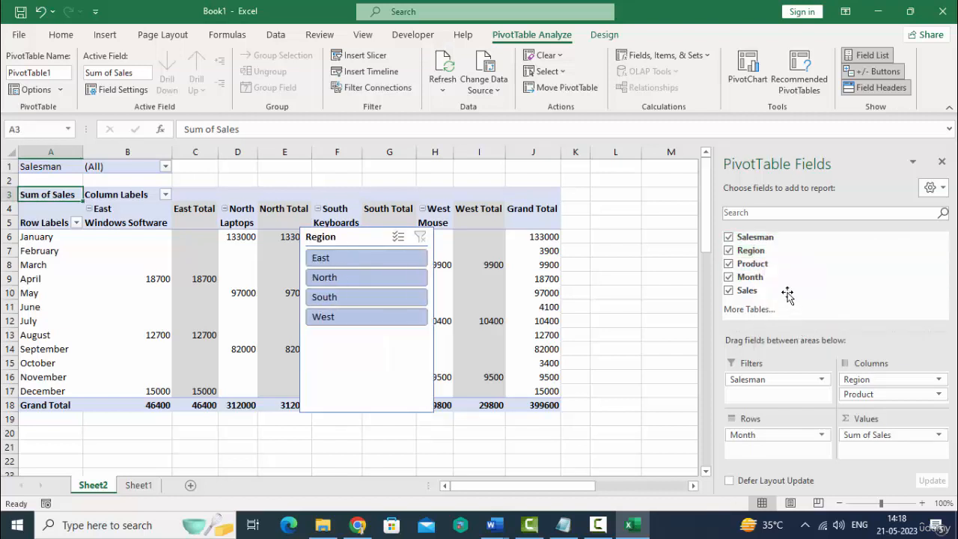
right_click(759, 264)
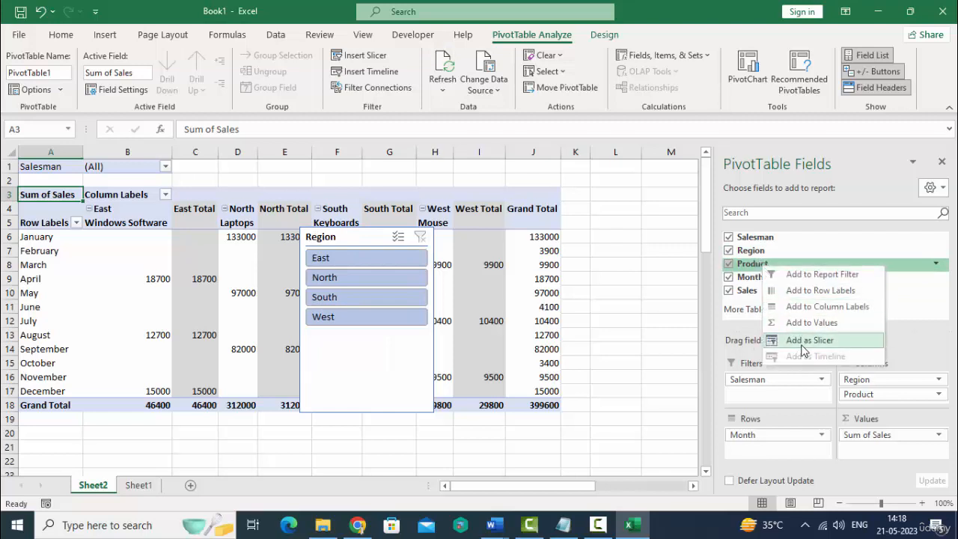
left_click(803, 342)
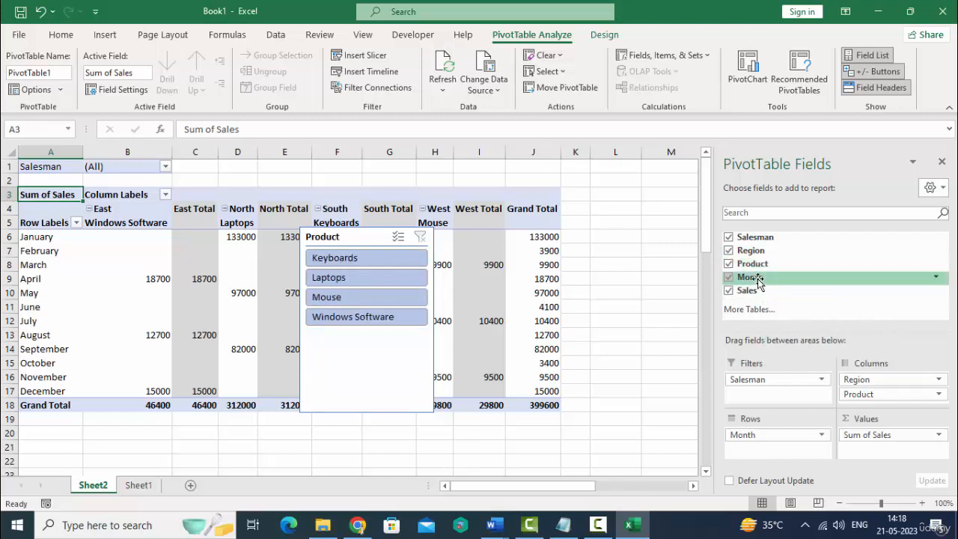
right_click(758, 279)
left_click(797, 359)
- Place the Month, Product, Region and Salesman slicers side by side in one row below the PivotTable, starting at about row 20
left_click_drag(645, 364, 666, 293)
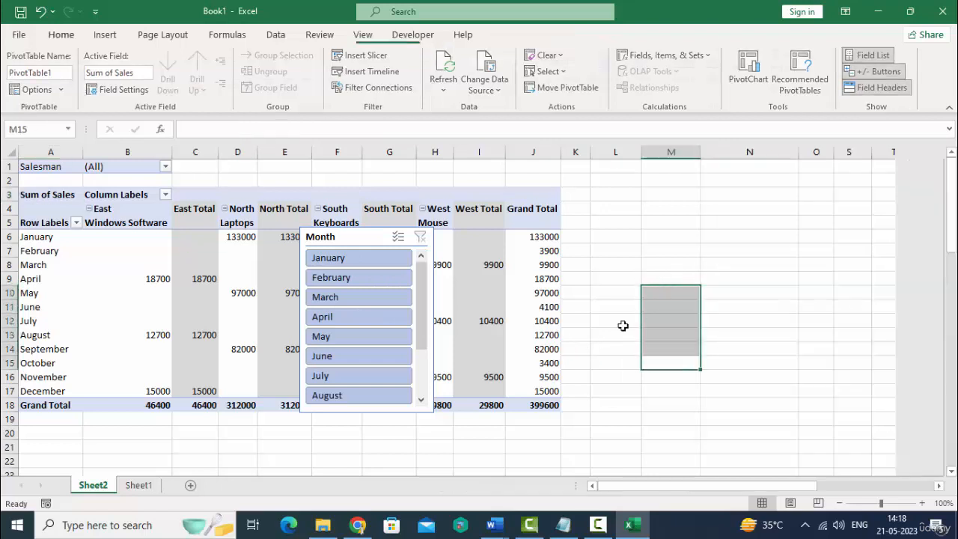
left_click(615, 331)
left_click_drag(352, 239, 92, 445)
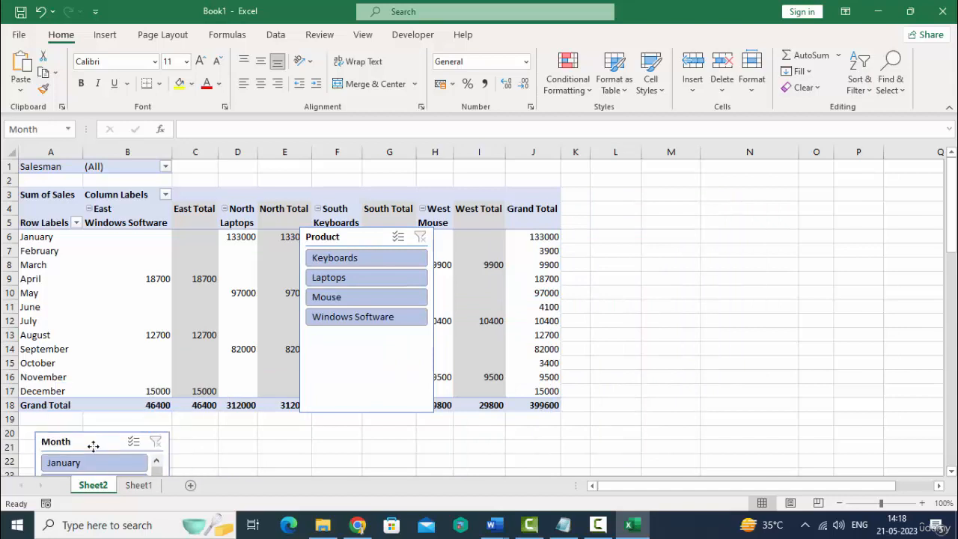
left_click_drag(342, 237, 236, 441)
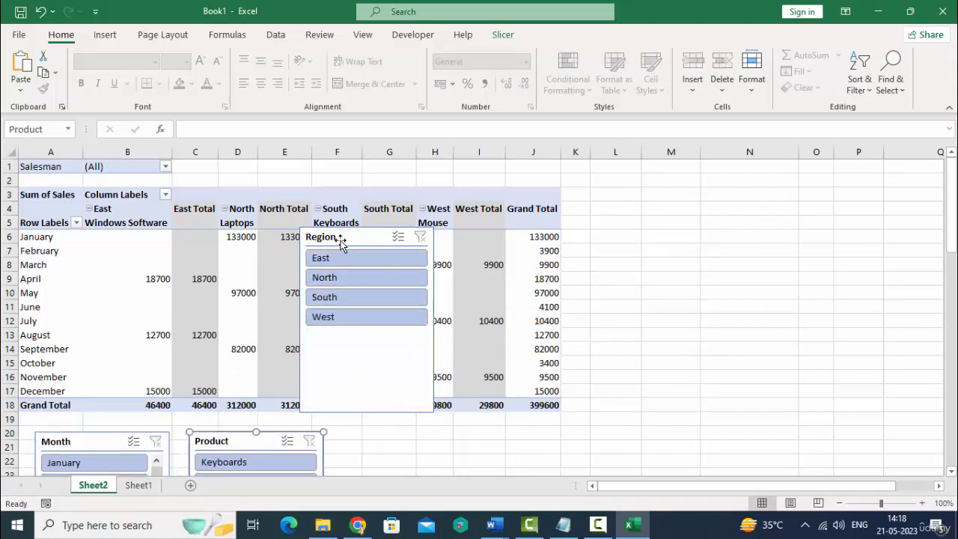
left_click_drag(341, 238, 382, 441)
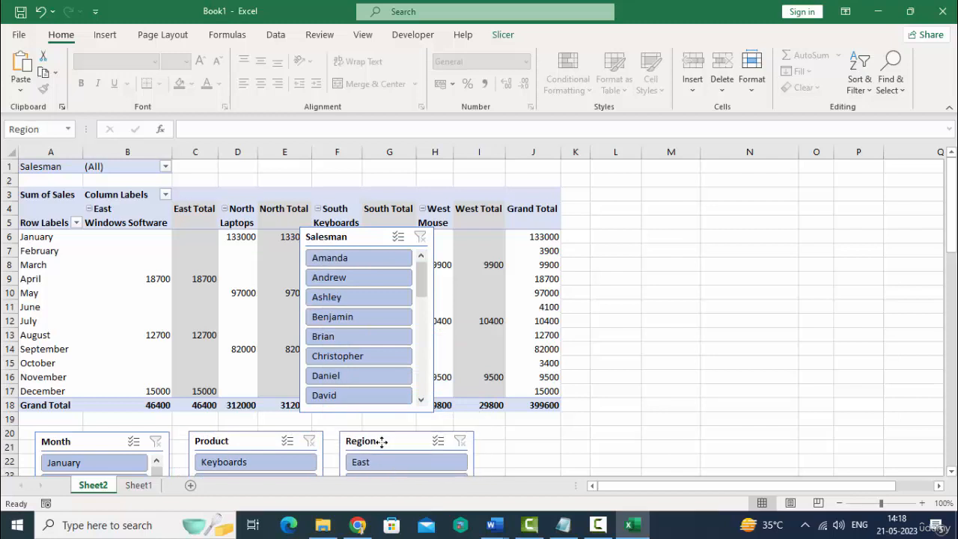
left_click_drag(337, 240, 519, 441)
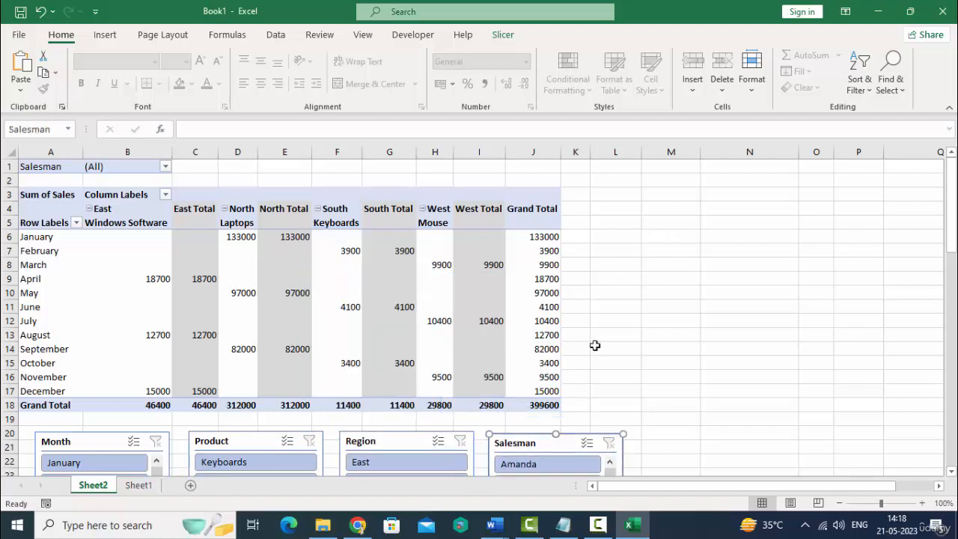
left_click(573, 307)
left_click(441, 307)
- Filter the PivotTable to the first salesperson with the Salesman slicer and to Mouse with the Product slicer
scroll(605, 263, "down", 1)
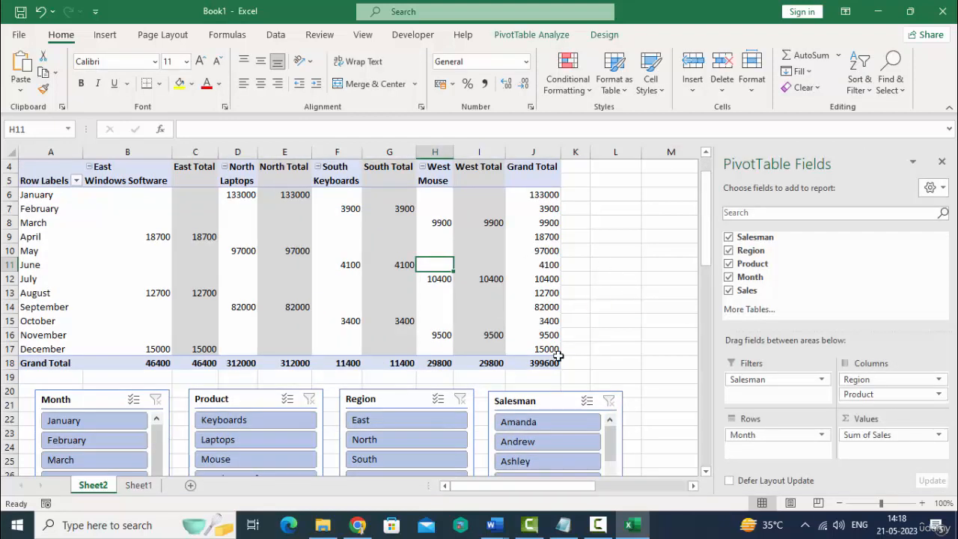
left_click(531, 423)
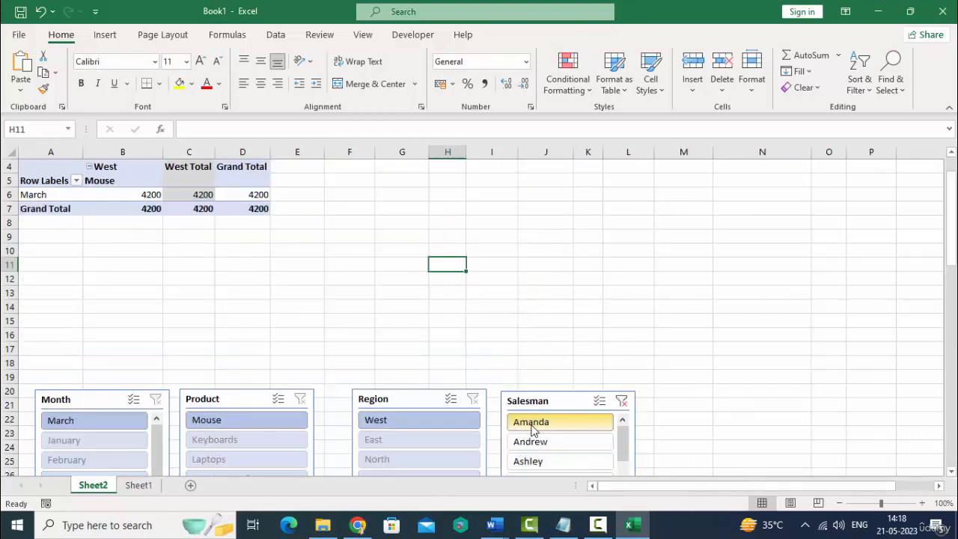
left_click(101, 195)
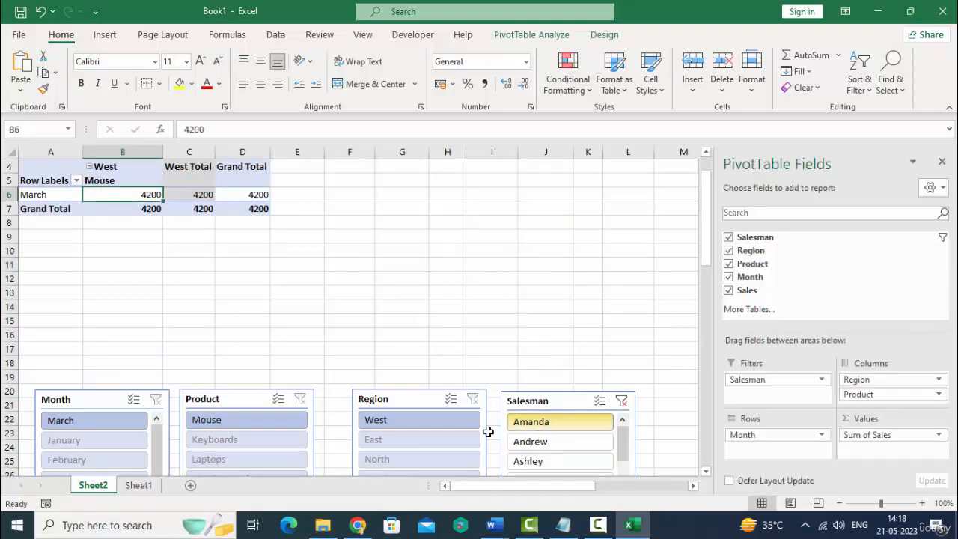
left_click(211, 423)
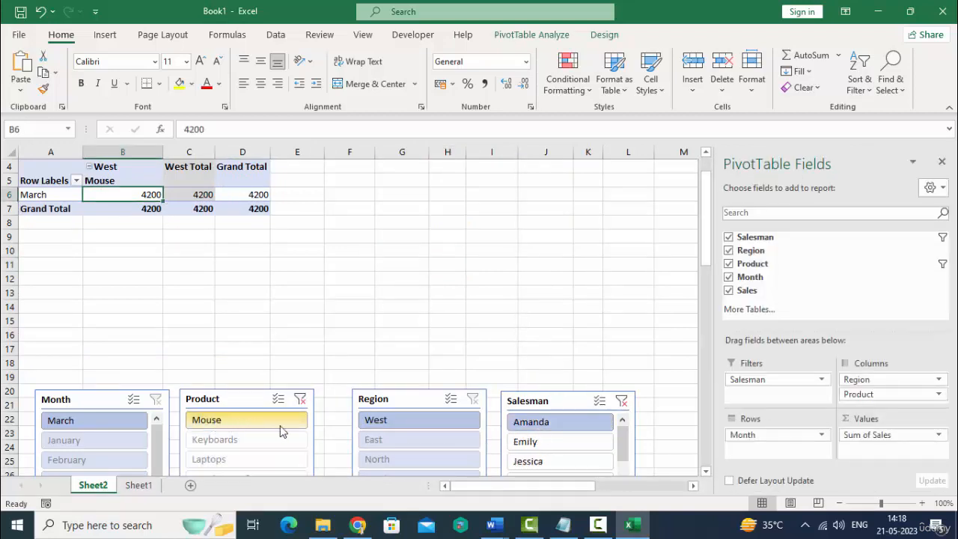
- Clear the Salesman and Product slicer filters, checking the report after each one
left_click(621, 401)
scroll(242, 325, "up", 1)
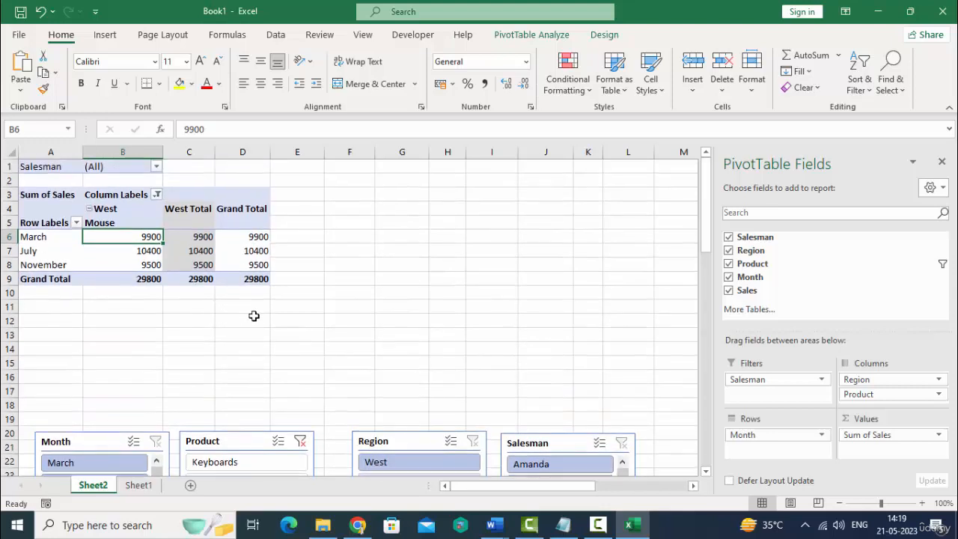
scroll(346, 302, "down", 1)
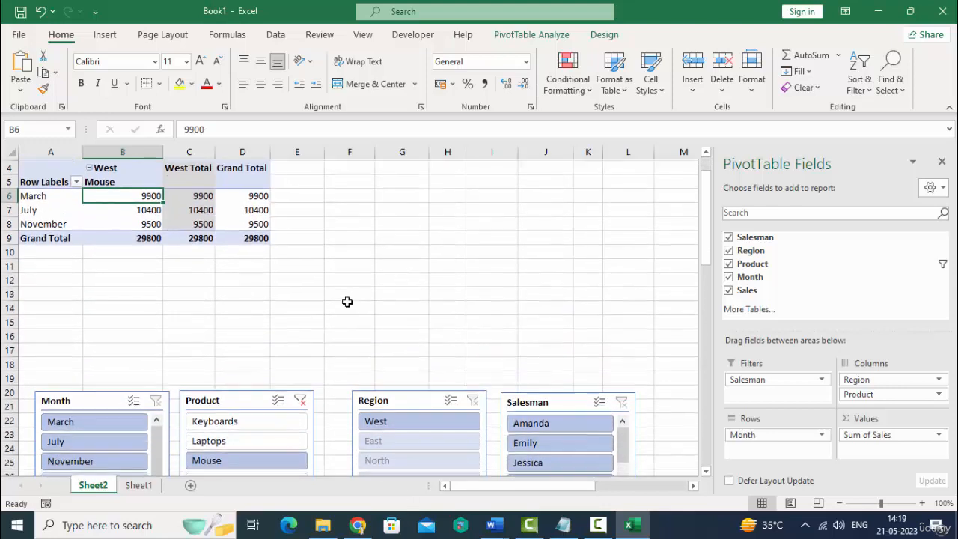
left_click(300, 399)
scroll(254, 269, "up", 1)
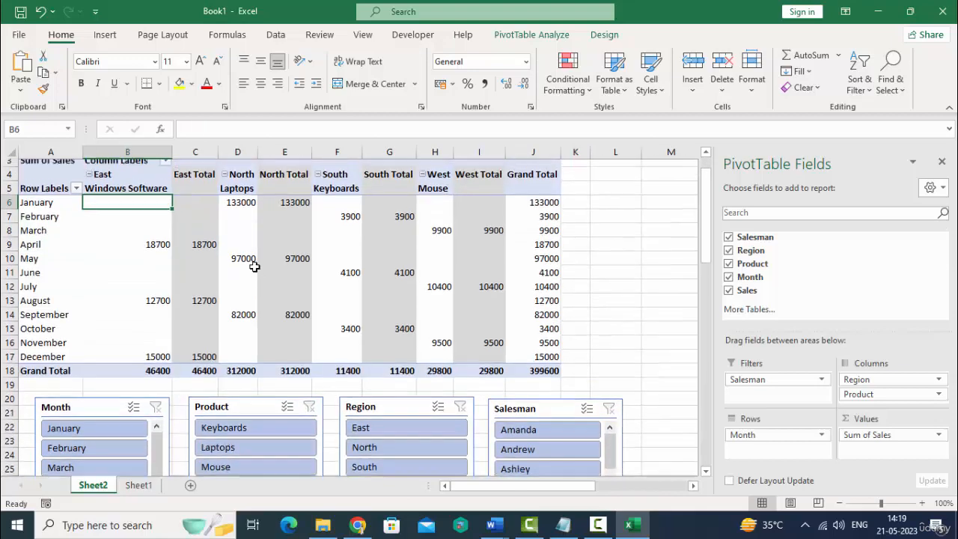
- Highlight values between 1 and 5000 across the whole PivotTable with Light Red Fill with Dark Red Text
left_click(65, 187)
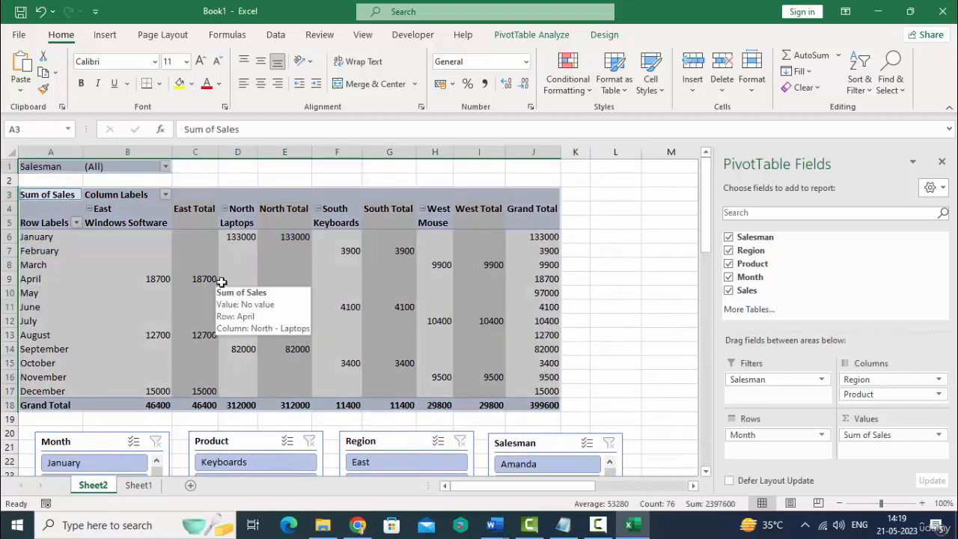
left_click(589, 92)
mouse_move(587, 124)
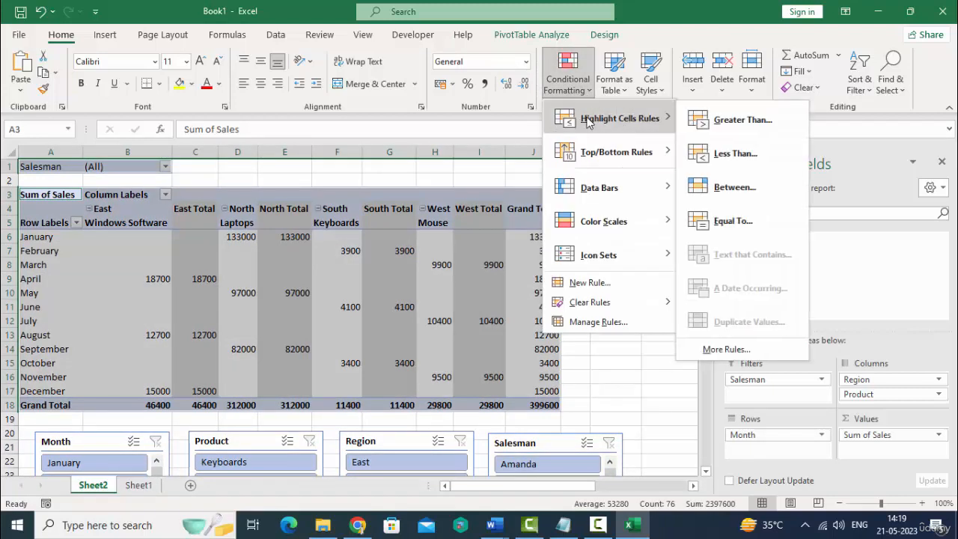
left_click(756, 185)
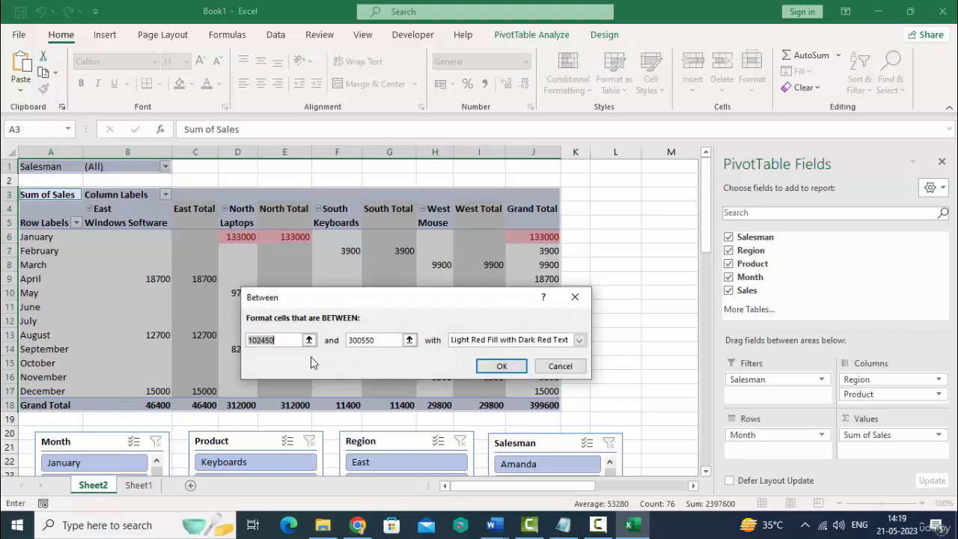
type("1")
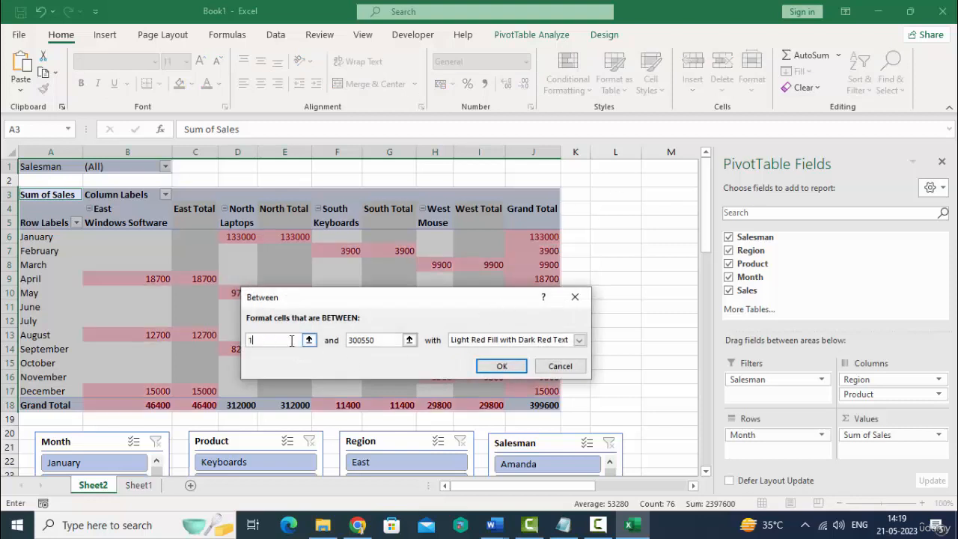
double_click(386, 343)
key("BackSpace")
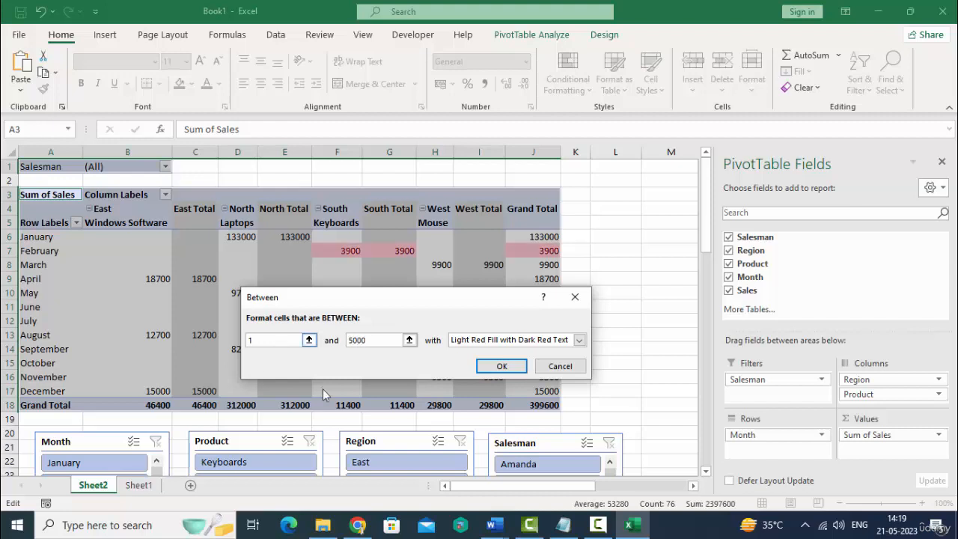
left_click(503, 364)
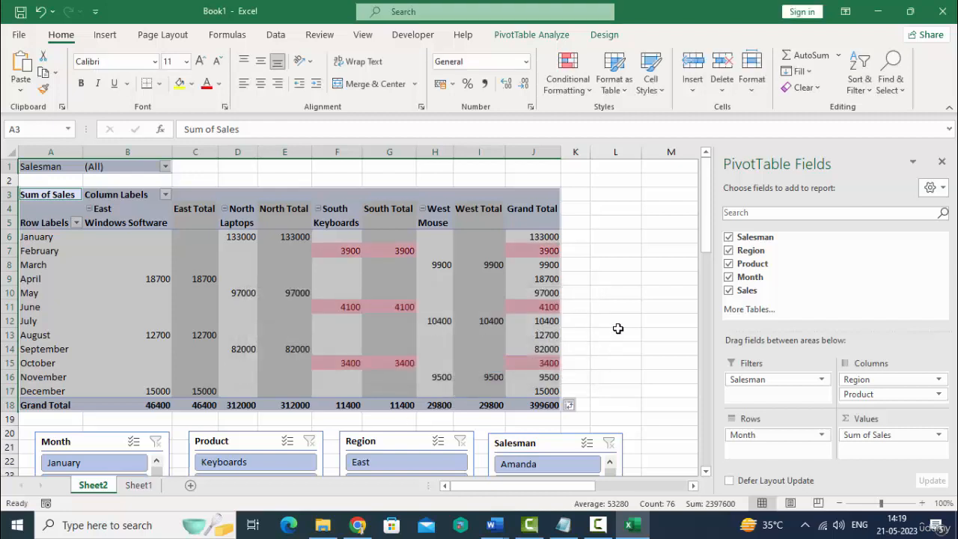
left_click(617, 329)
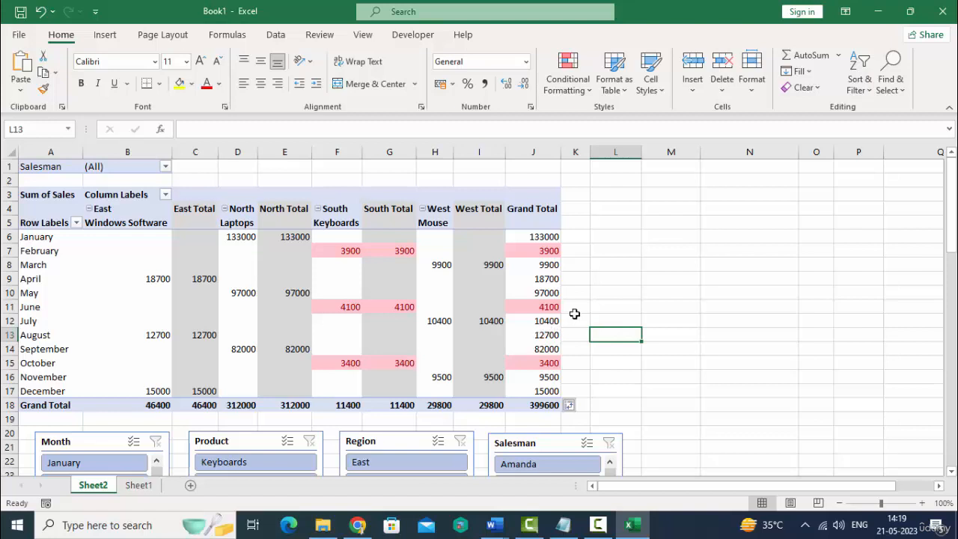
- Apply the blue PivotTable style with a solid header band from the first row of Medium styles to the whole PivotTable
left_click(162, 301)
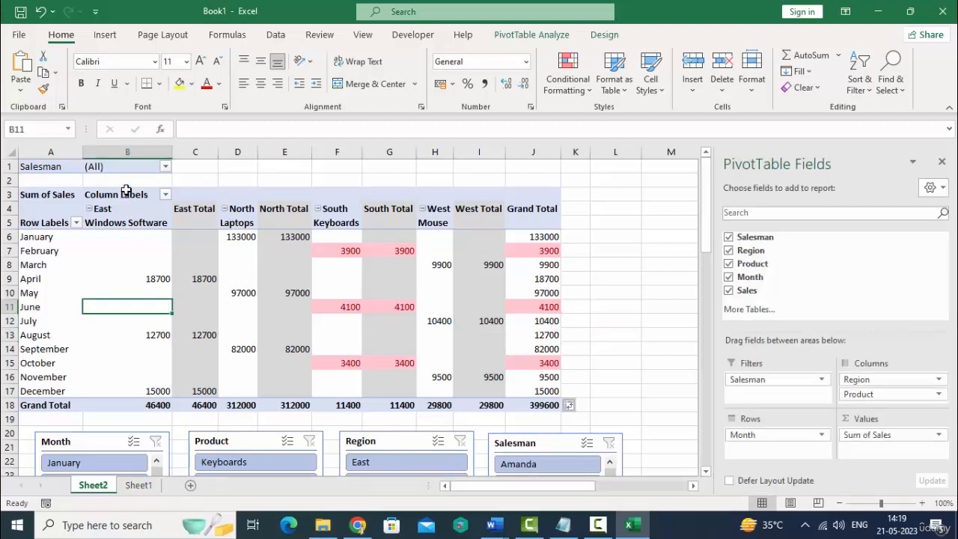
left_click(58, 185)
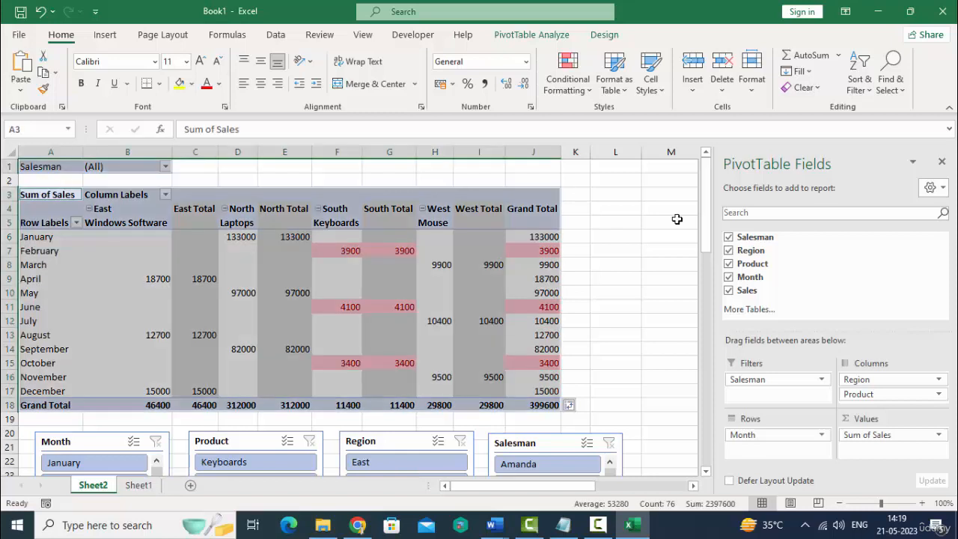
left_click(613, 81)
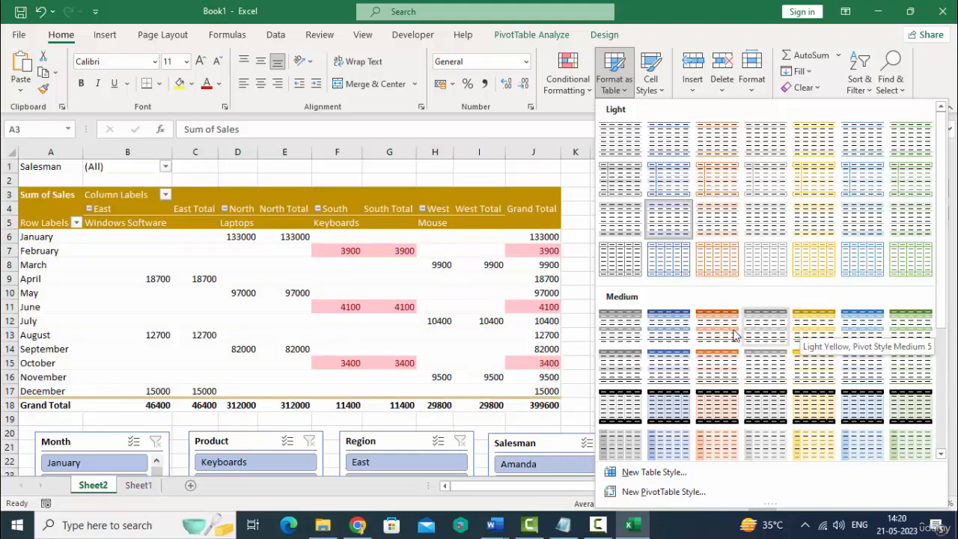
scroll(735, 352, "down", 3)
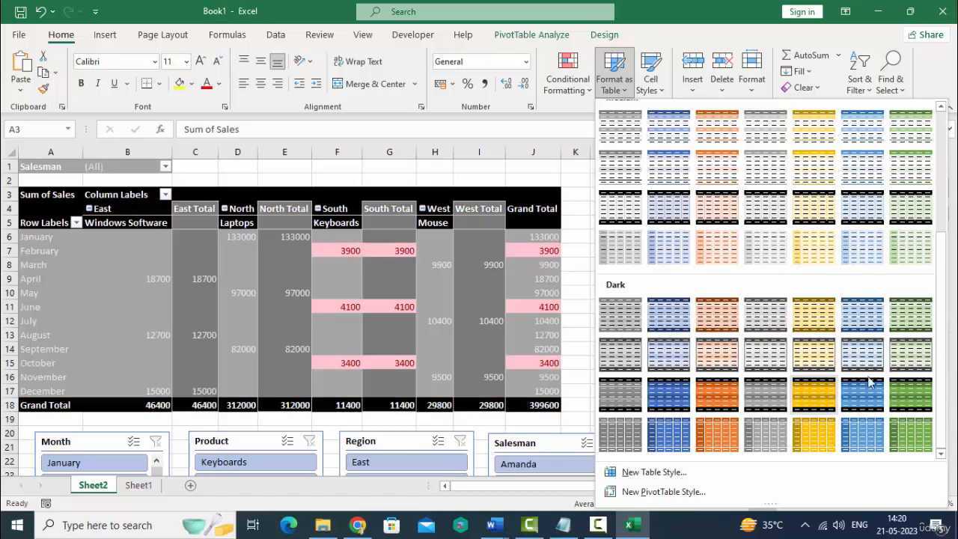
scroll(773, 225, "up", 3)
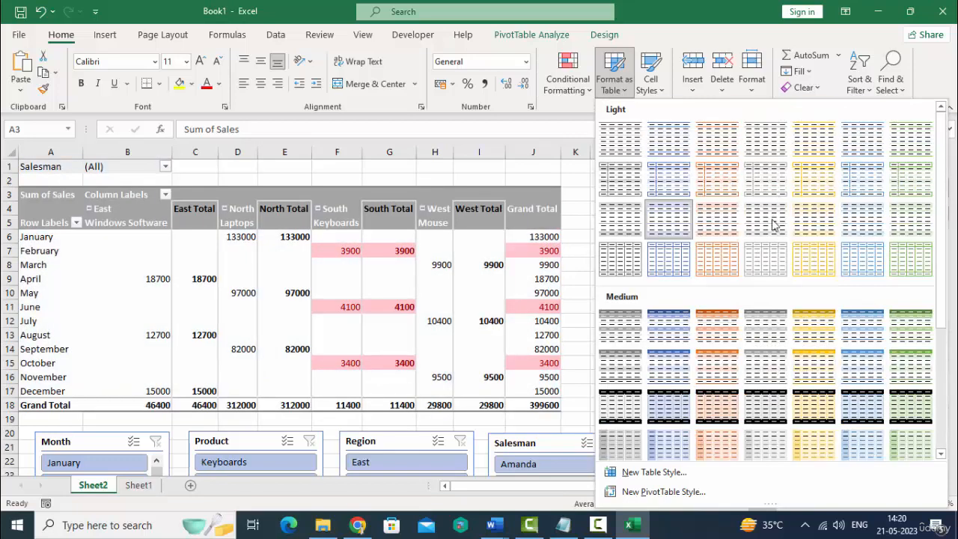
left_click(839, 340)
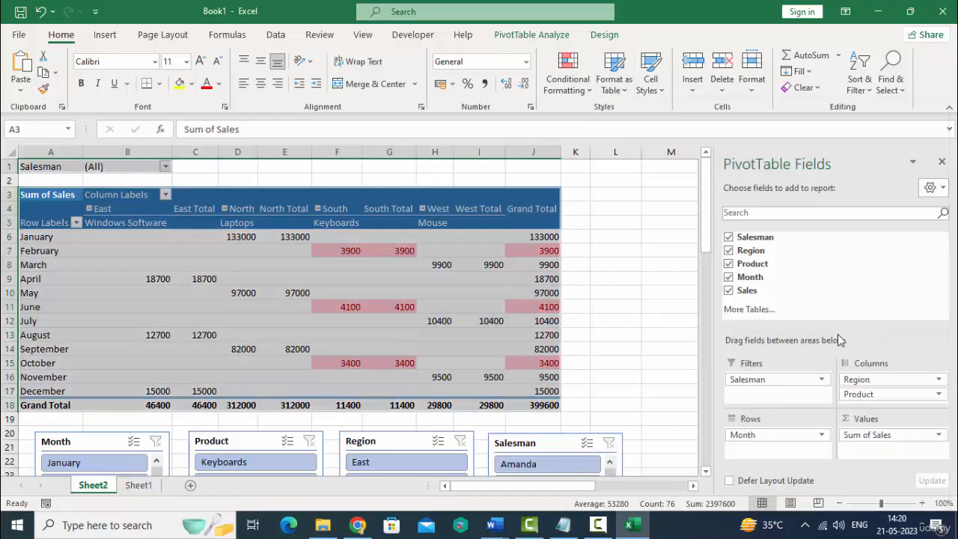
left_click(616, 319)
scroll(616, 317, "down", 3)
scroll(615, 318, "up", 3)
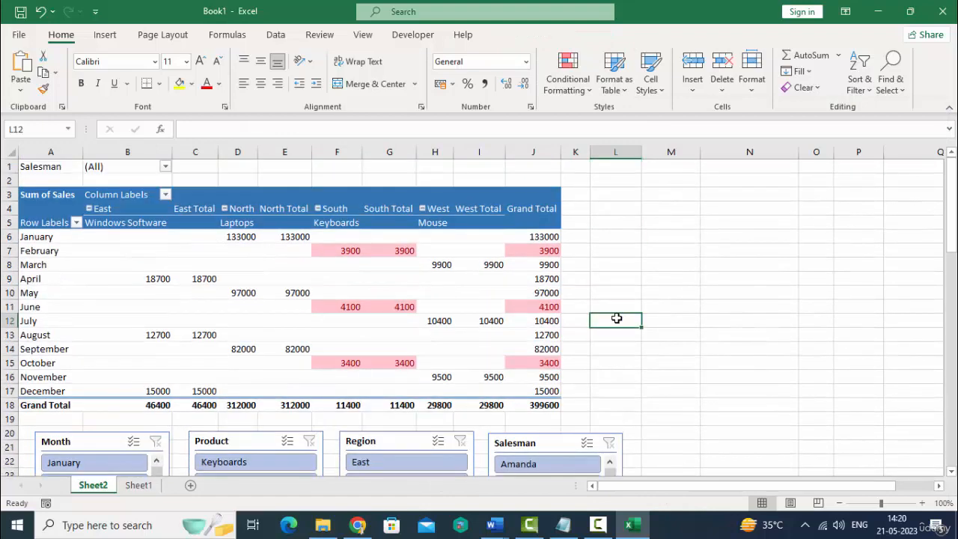
- Turn off all subtotals in the PivotTable with Do Not Show Subtotals
left_click(285, 310)
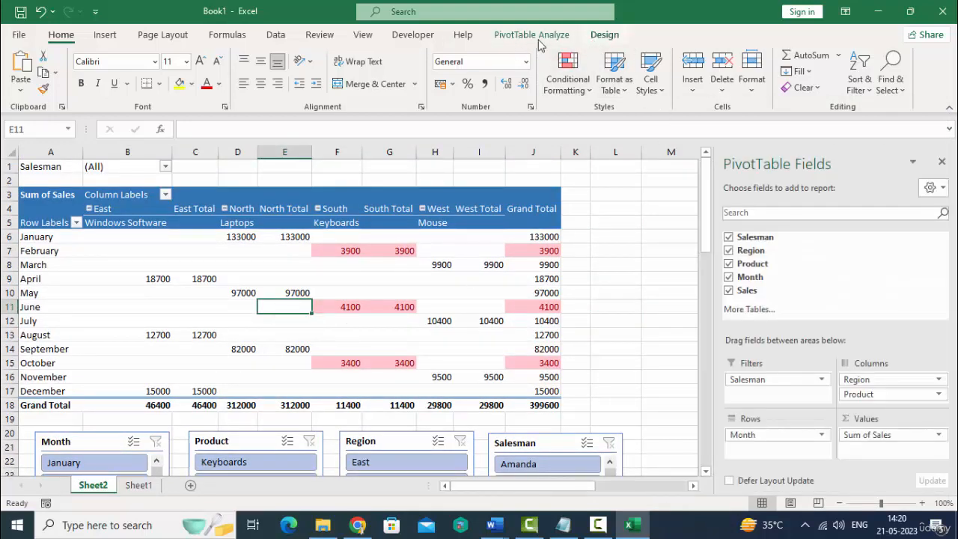
left_click(604, 39)
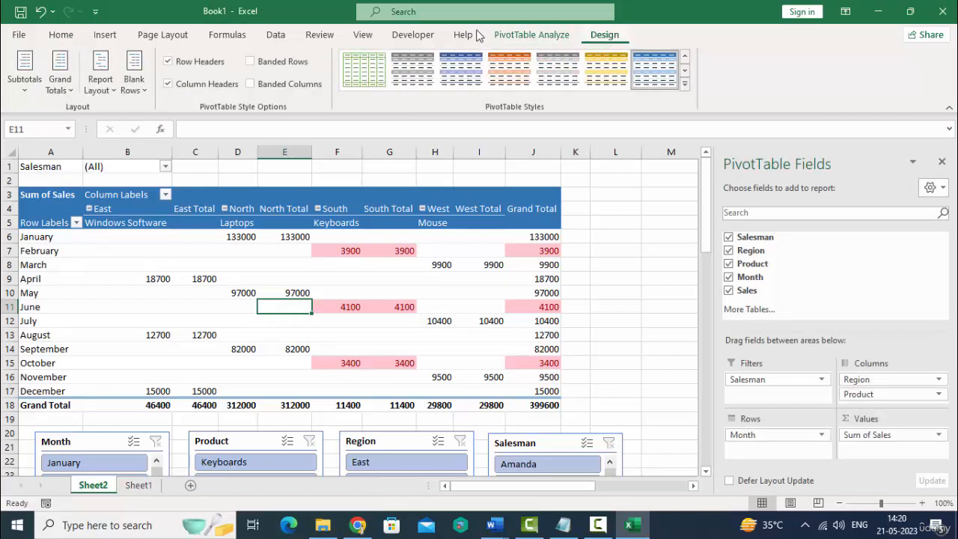
left_click(25, 90)
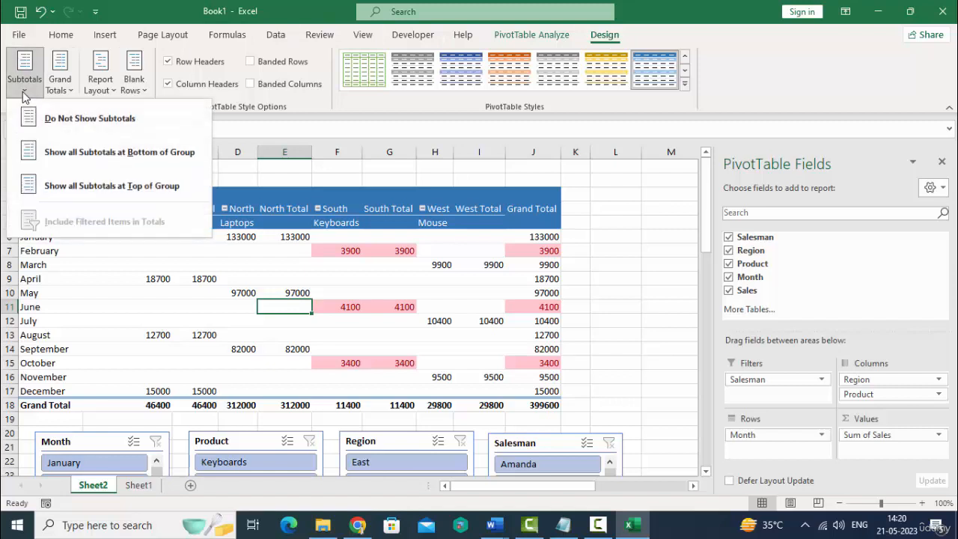
left_click(73, 120)
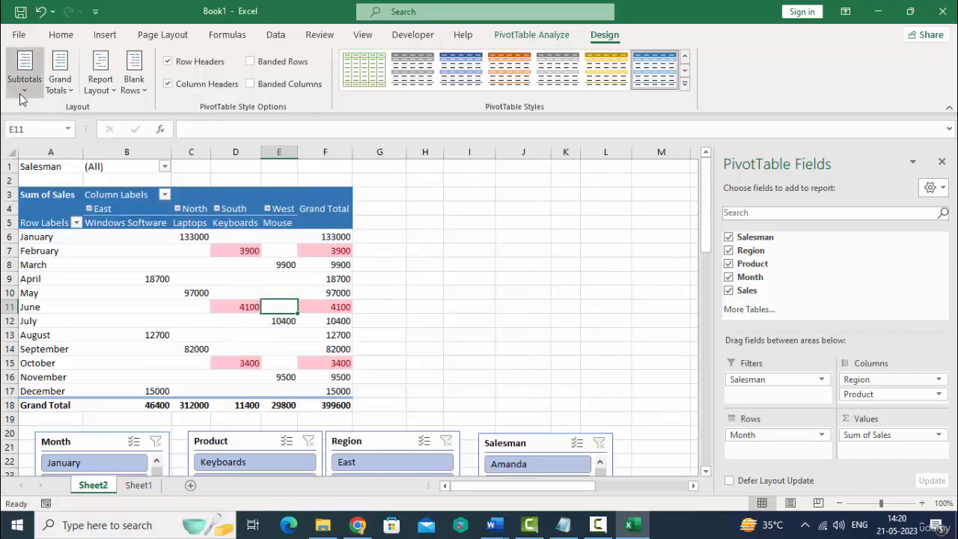
left_click(30, 93)
left_click(51, 118)
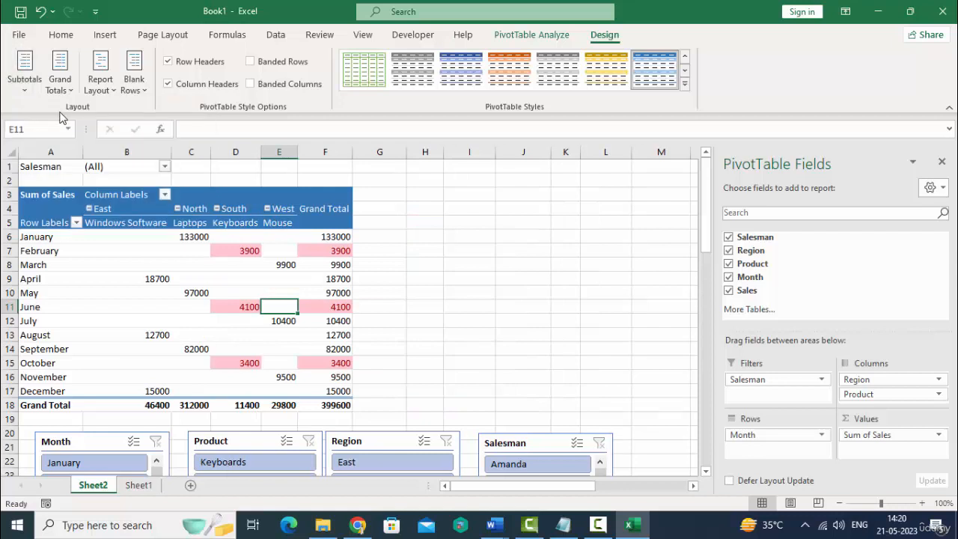
- Turn off the PivotTable's grand totals for both rows and columns
left_click(30, 91)
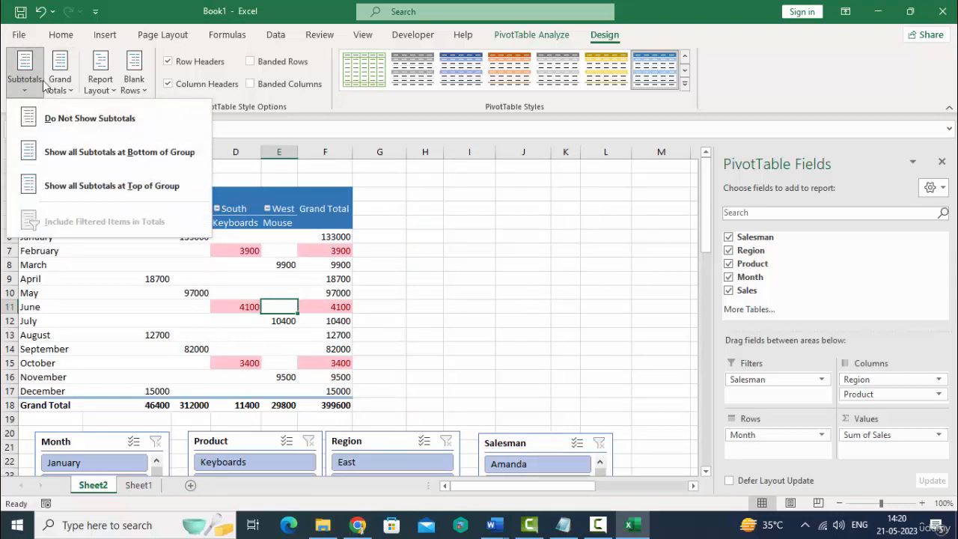
left_click(59, 84)
left_click(60, 86)
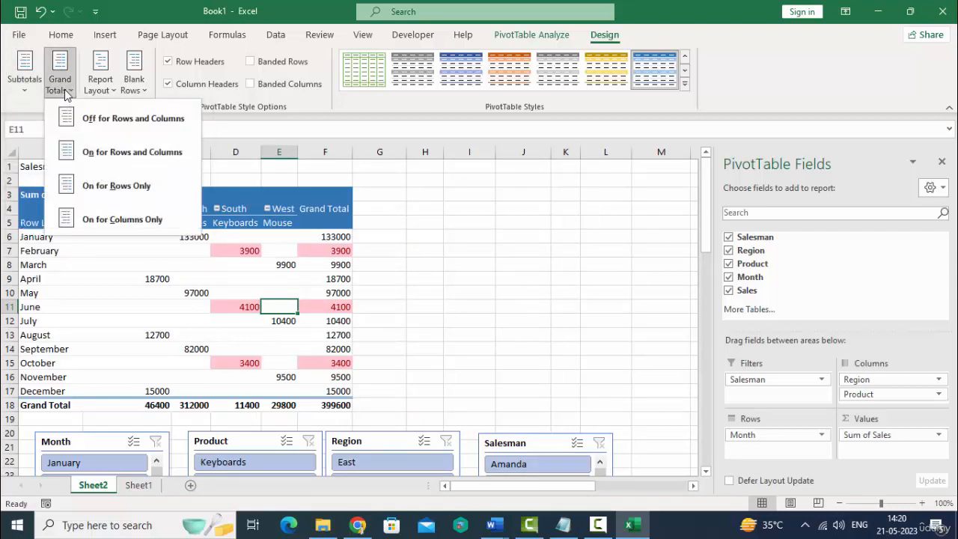
left_click(122, 117)
scroll(325, 273, "down", 3)
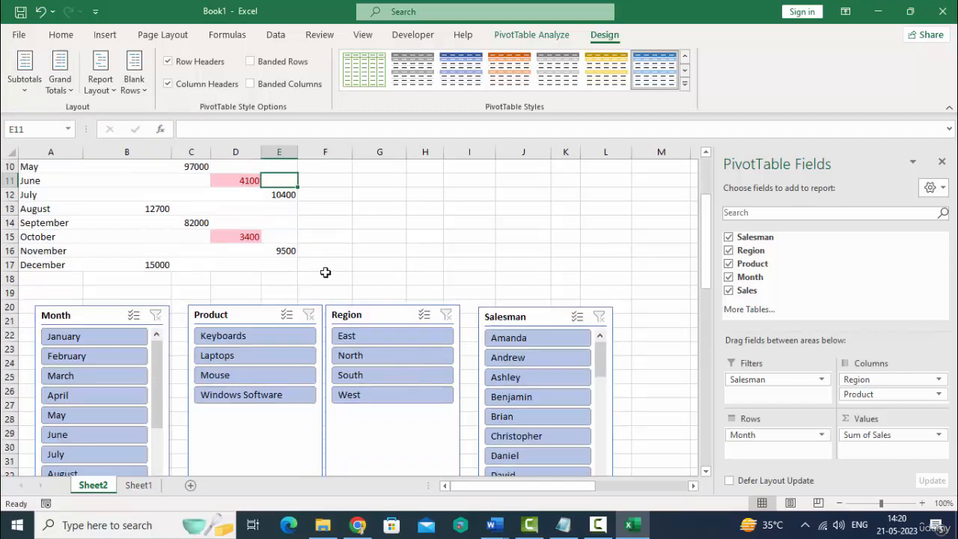
scroll(370, 270, "up", 3)
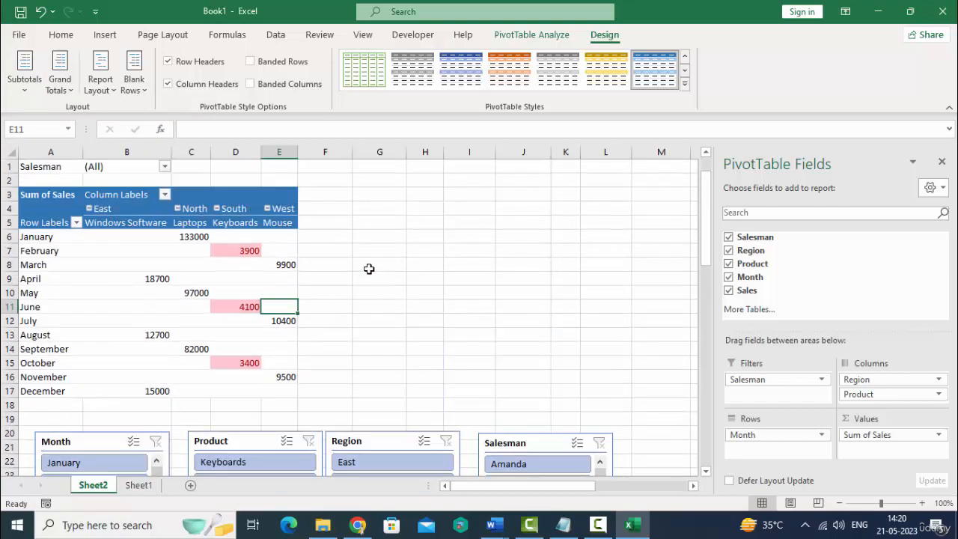
- Try the Tabular Form report layout on the PivotTable and return it to Compact Form
left_click(101, 90)
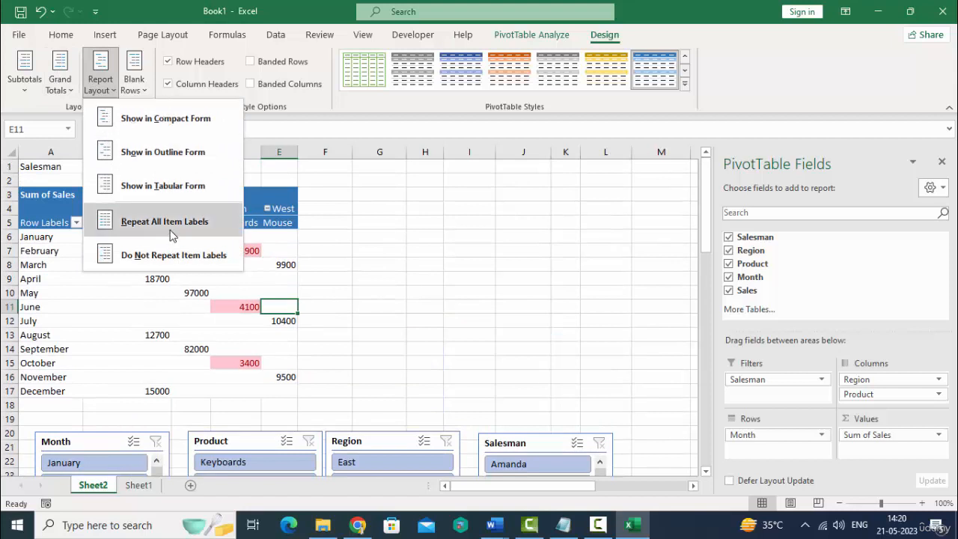
left_click(191, 185)
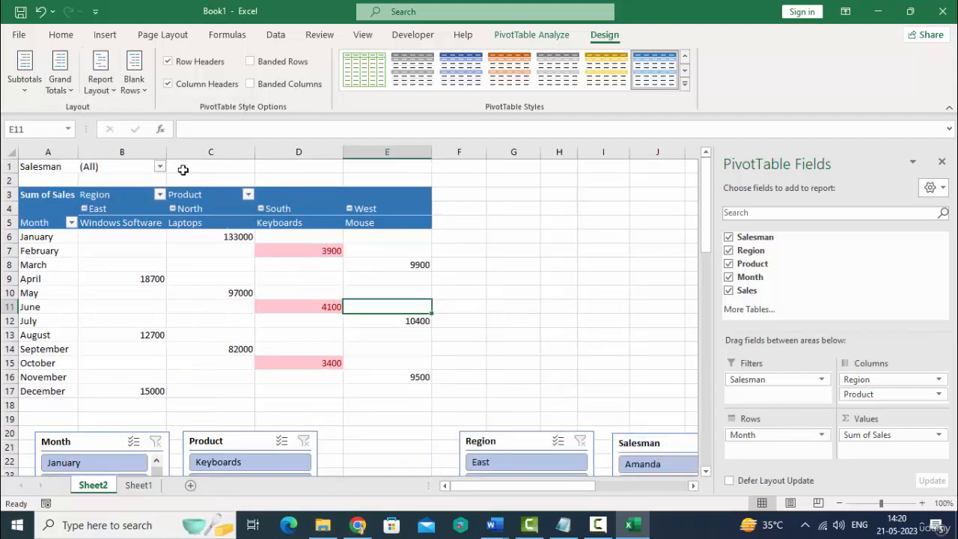
left_click(110, 92)
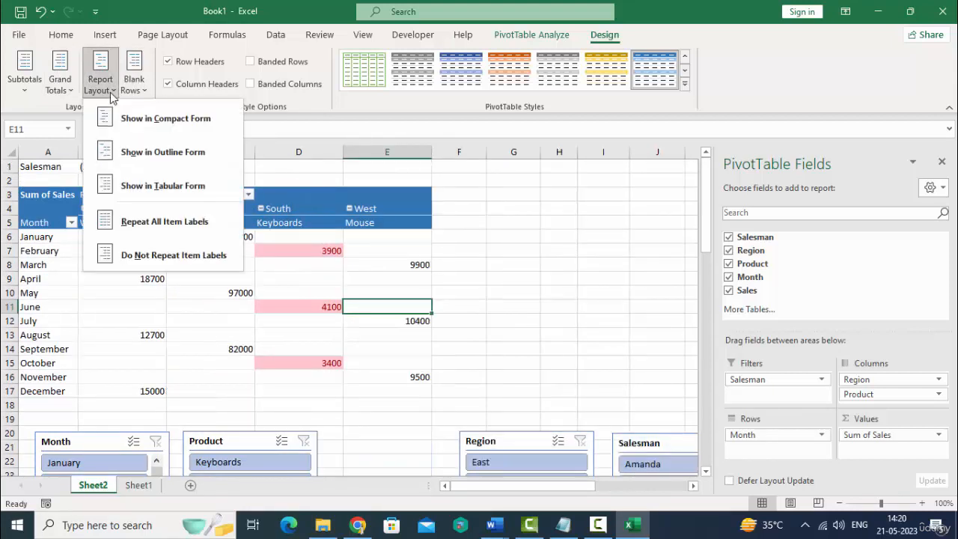
left_click(193, 122)
left_click(381, 249)
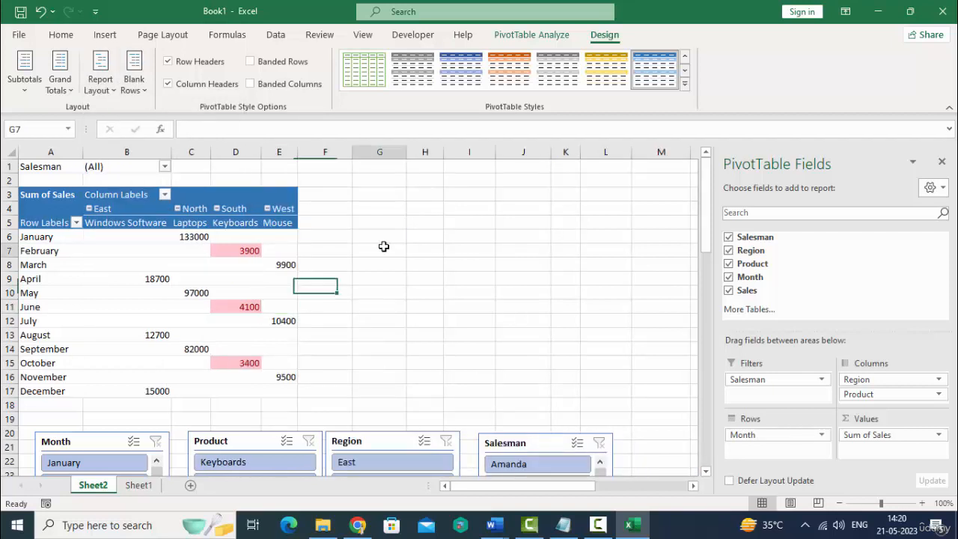
- Insert a Clustered Column PivotChart from the PivotTable and place it beside the table, starting at about column G
left_click(187, 254)
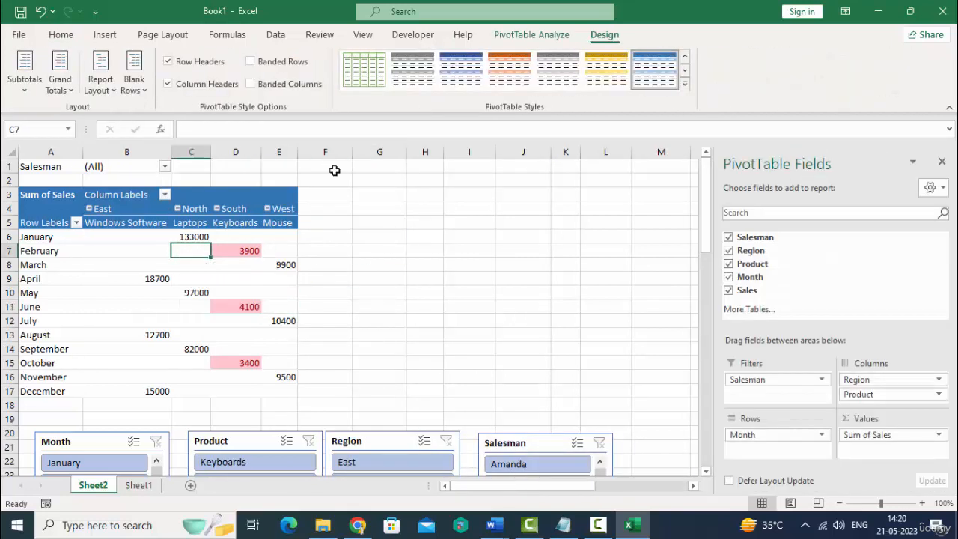
left_click(540, 36)
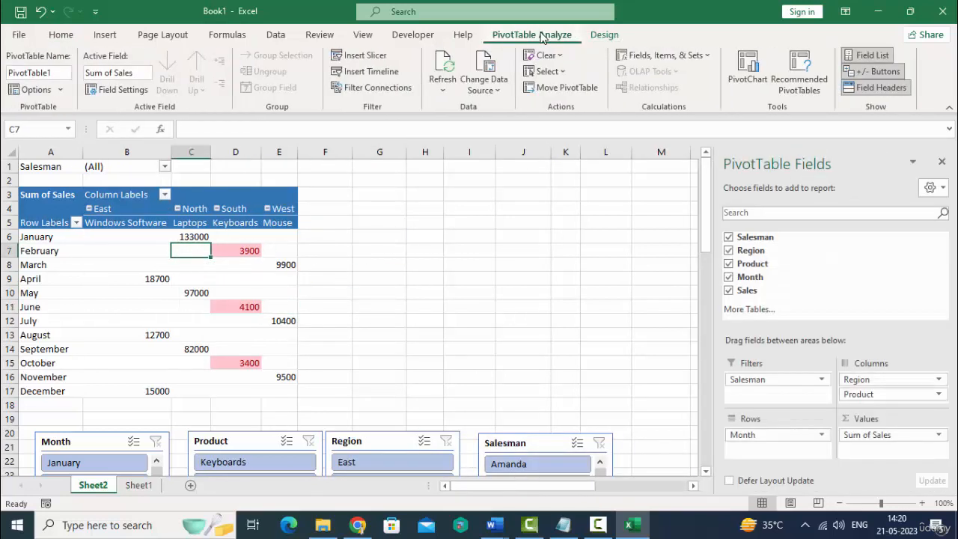
left_click(748, 68)
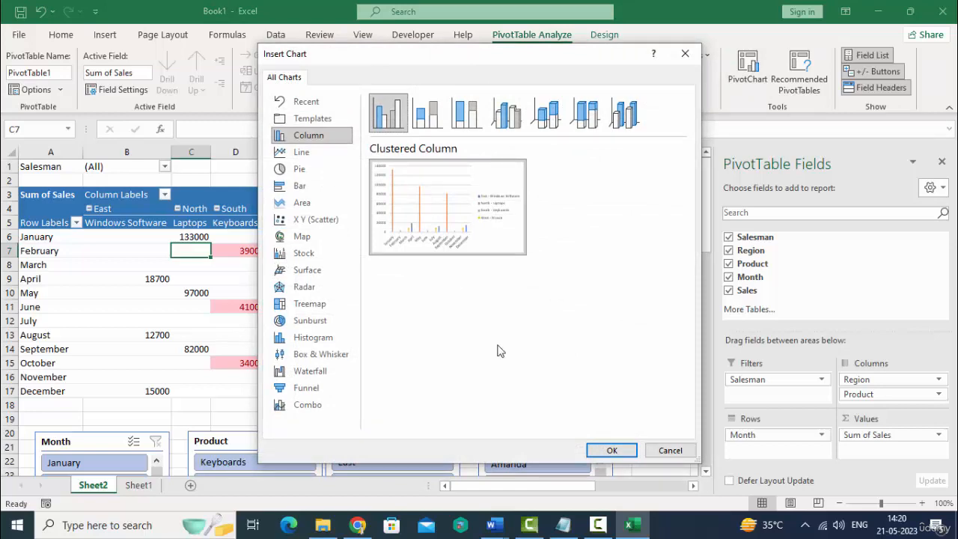
left_click(611, 450)
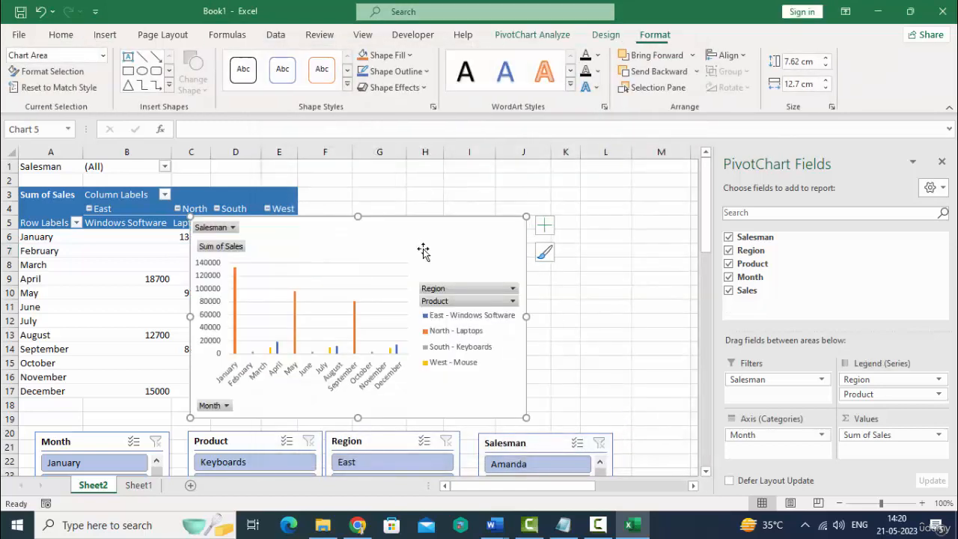
left_click_drag(402, 237, 563, 211)
- Filter the report and chart to Keyboards and after that Laptops with the Product slicer, adding East with the Region slicer
scroll(556, 374, "down", 2)
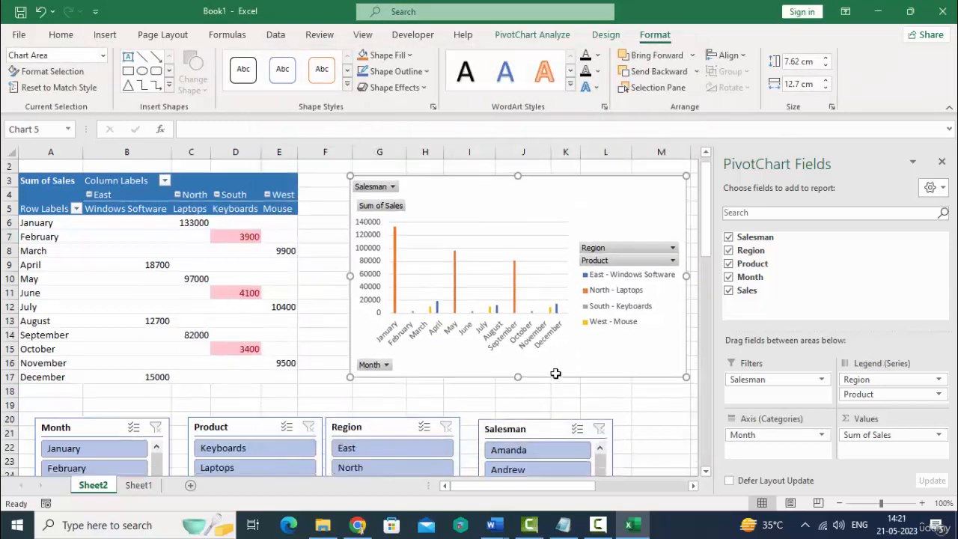
left_click(235, 382)
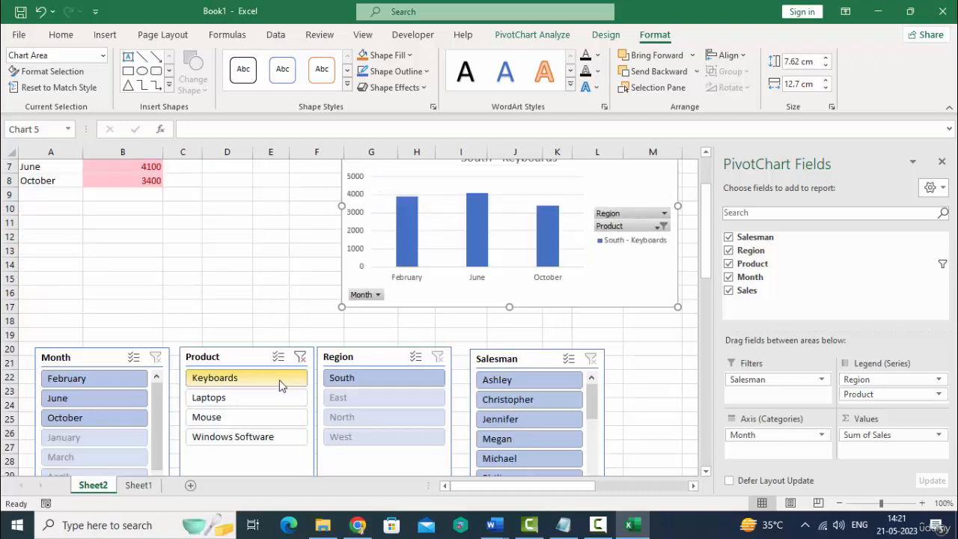
left_click(233, 400)
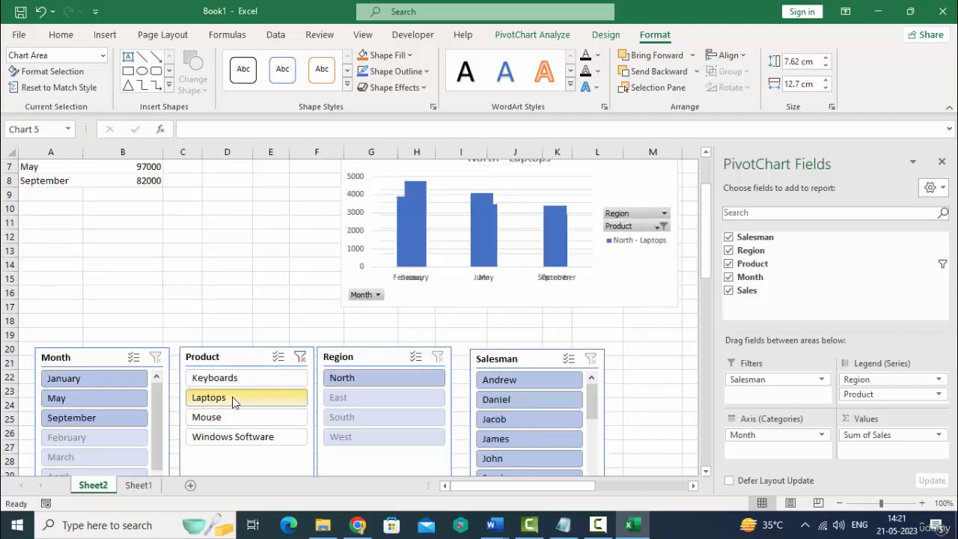
left_click(369, 399)
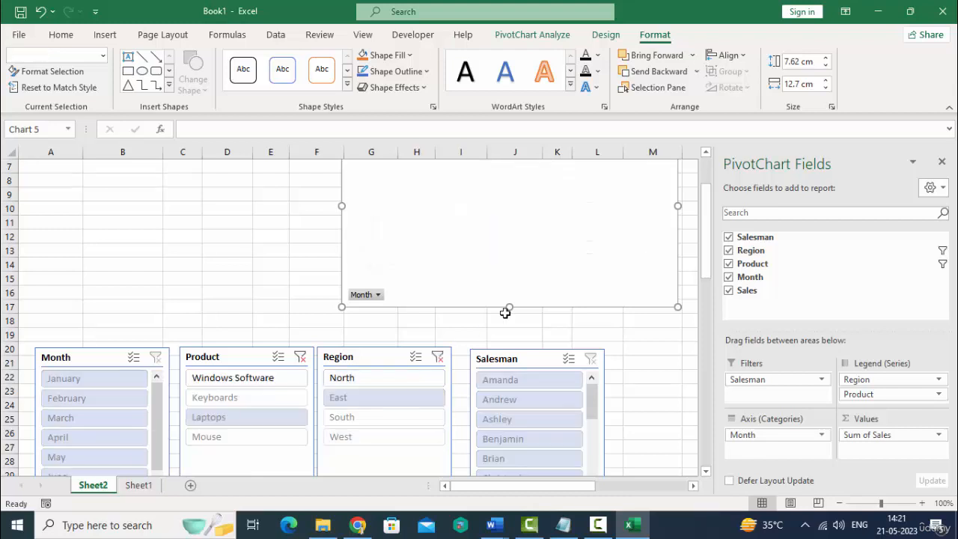
scroll(333, 370, "up", 2)
scroll(334, 360, "down", 1)
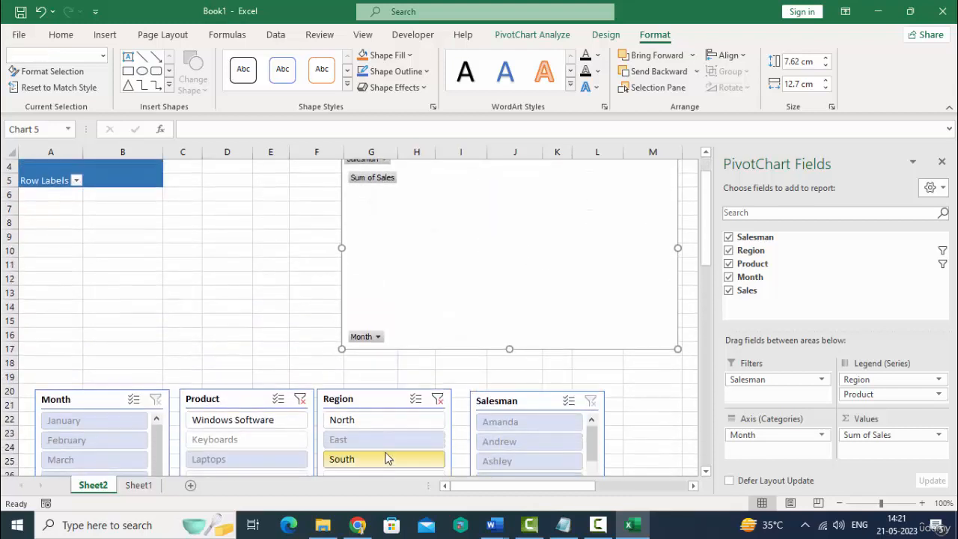
scroll(419, 399, "down", 3)
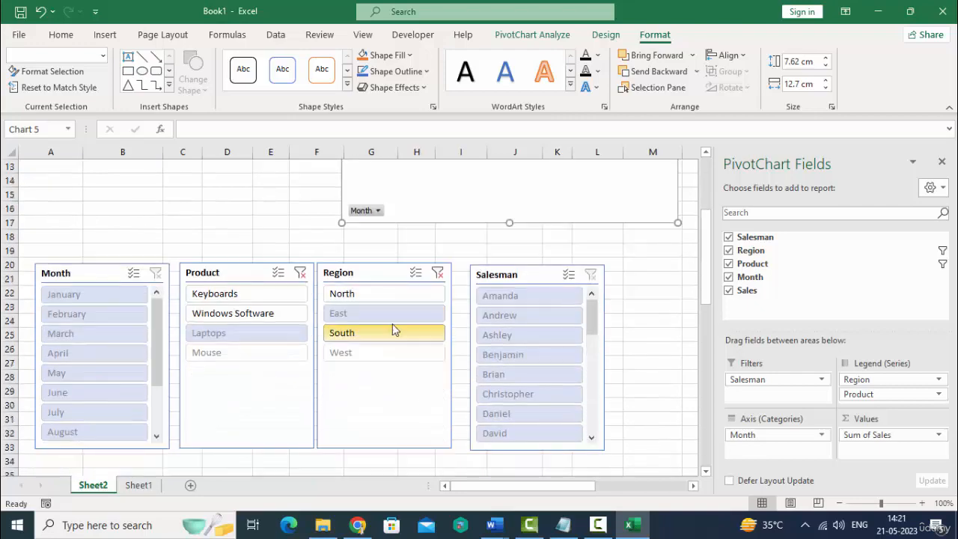
- Clear the Region and Product slicer filters, checking the PivotTable and PivotChart after each one
left_click(437, 275)
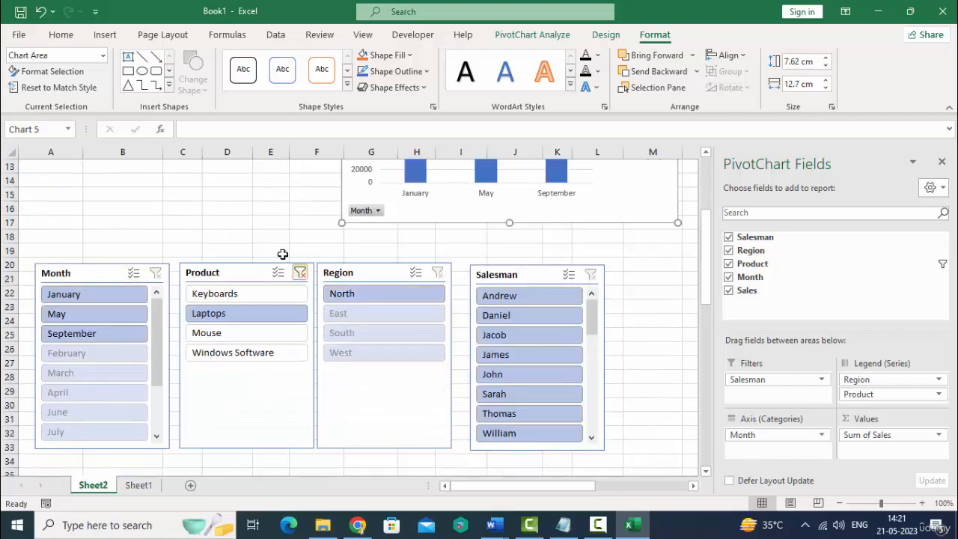
scroll(280, 251, "up", 3)
scroll(246, 283, "up", 1)
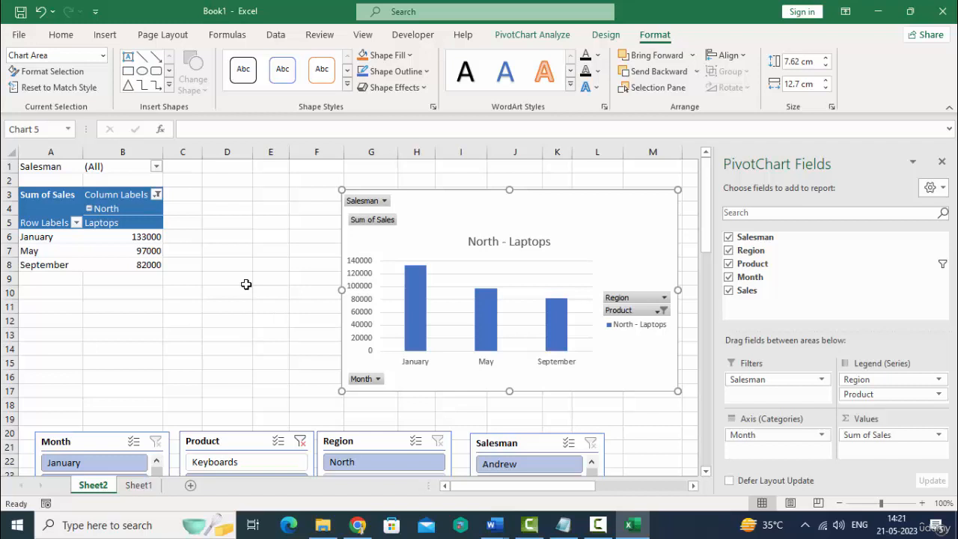
scroll(246, 285, "down", 2)
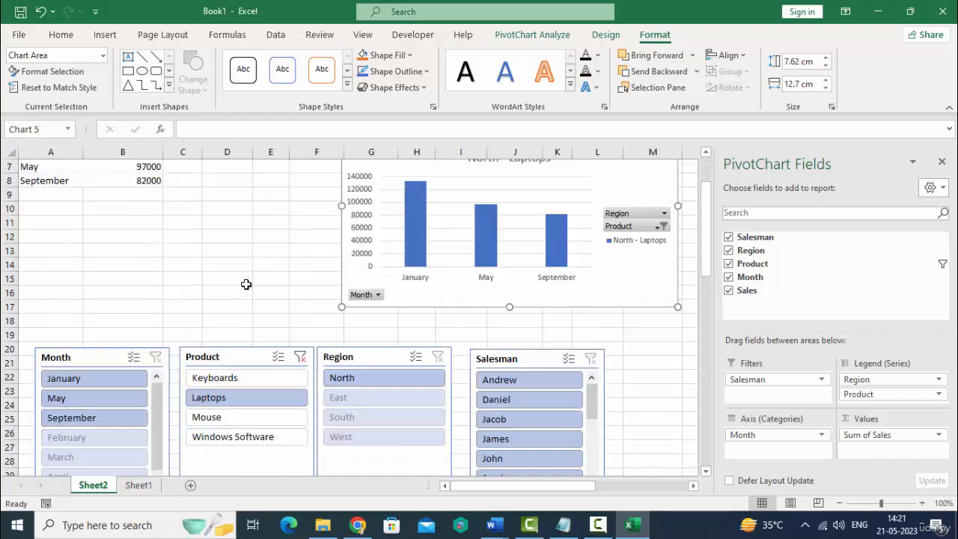
left_click(301, 357)
scroll(297, 290, "up", 2)
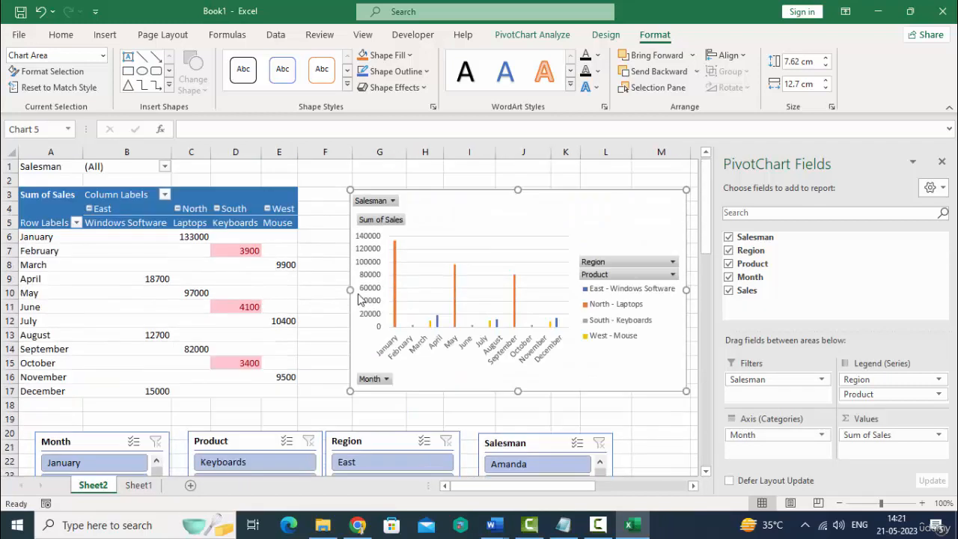